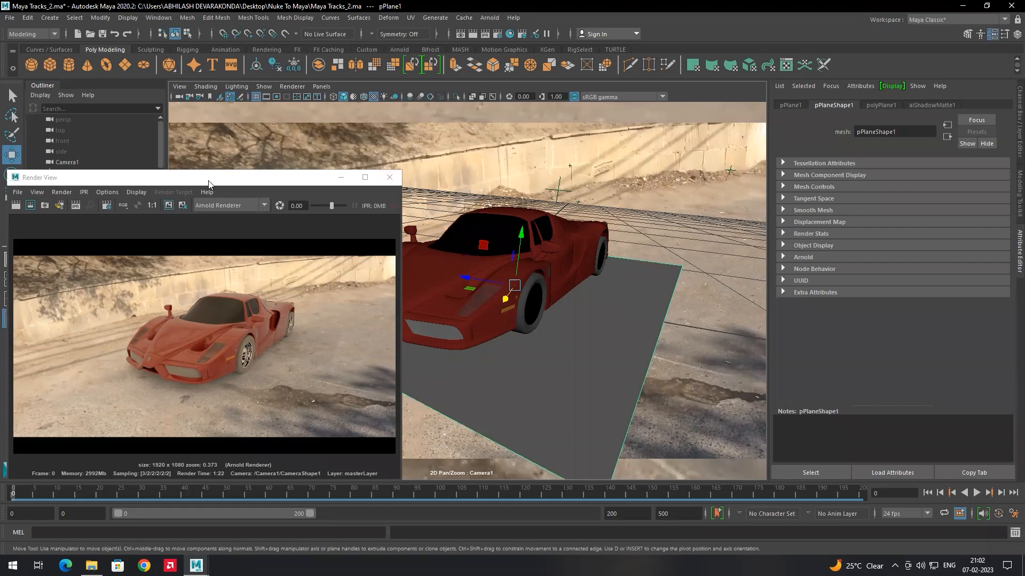
# - Examine the existing render of the car at full size
pyautogui.click(365, 177)
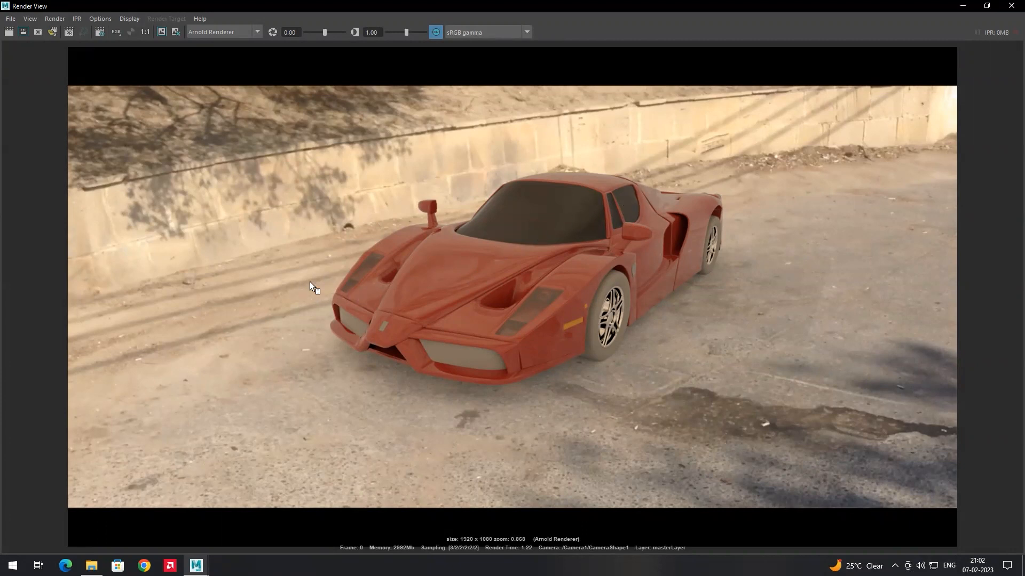
pyautogui.click(962, 5)
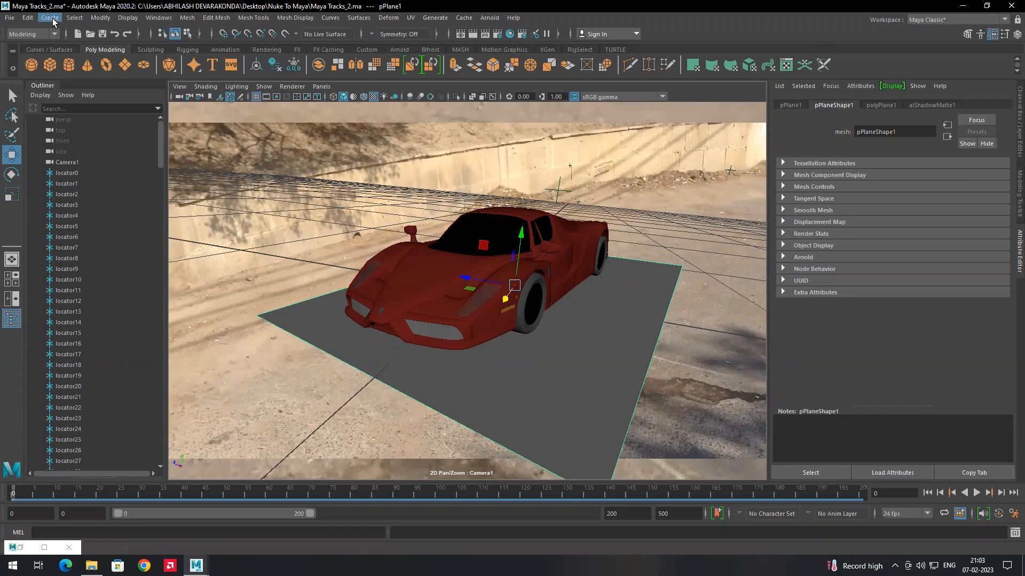
# - Create a directional light and raise it above the car's hood
pyautogui.click(53, 19)
pyautogui.moveTo(121, 77)
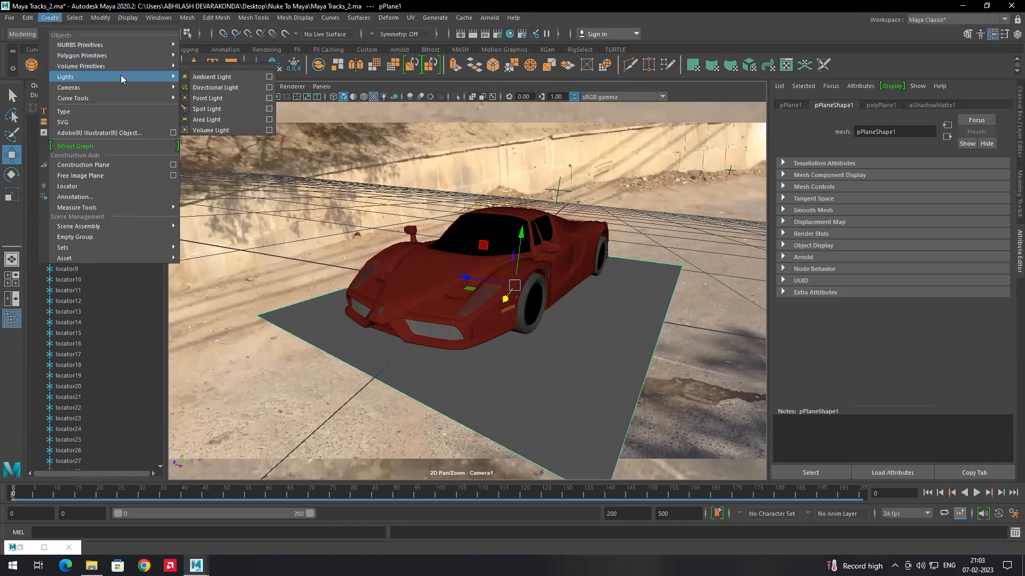
pyautogui.click(216, 89)
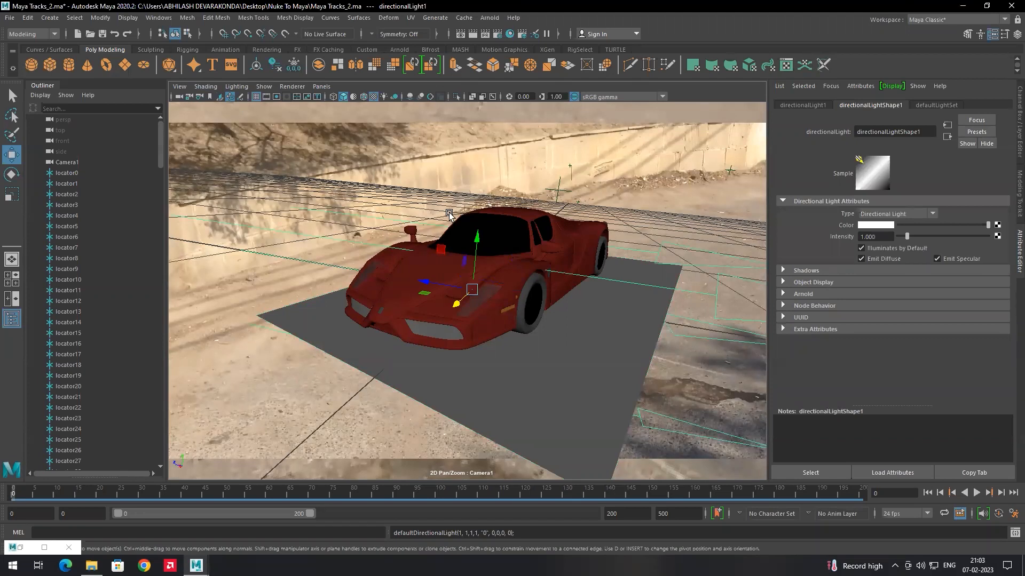
pyautogui.press('t')
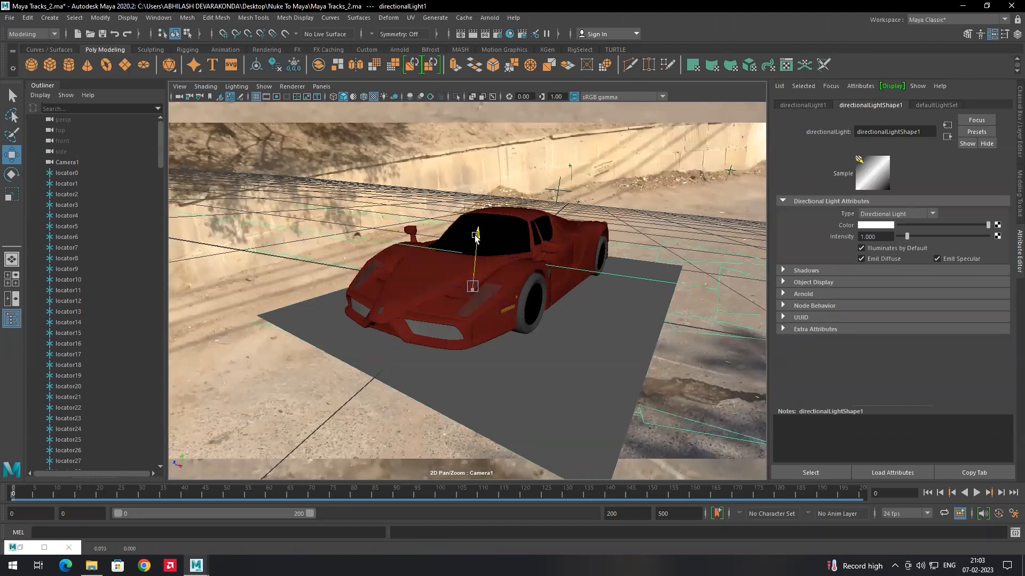
pyautogui.click(496, 180)
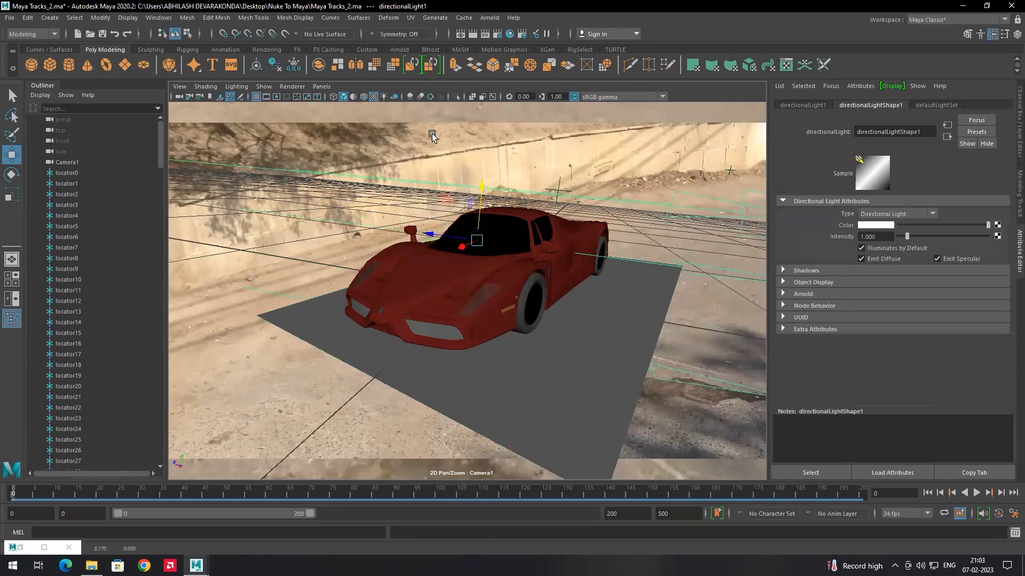
# - View the scene through the persp camera and move the directional light onto the open ground beside the car
pyautogui.click(322, 87)
pyautogui.moveTo(373, 99)
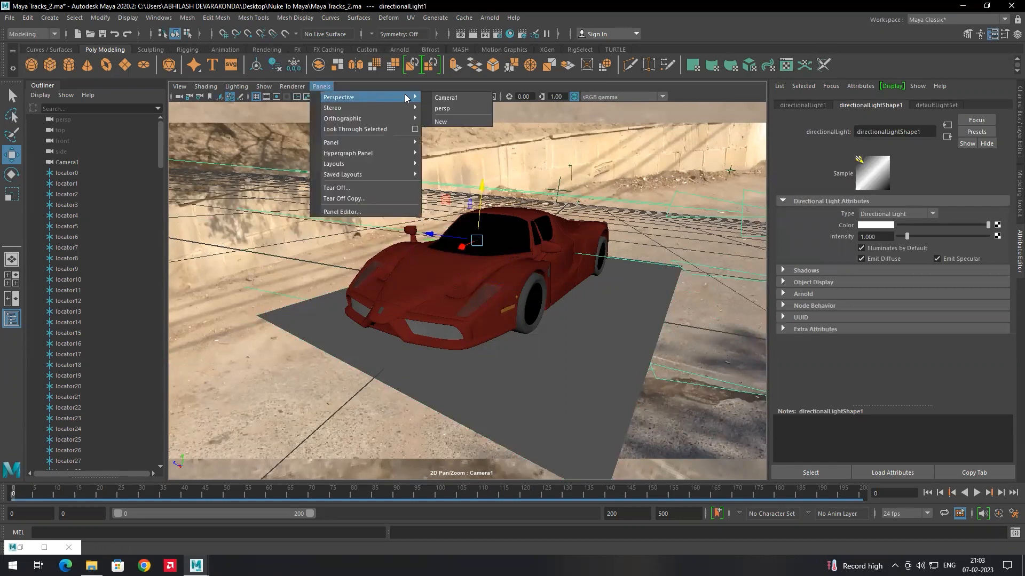
pyautogui.click(450, 97)
pyautogui.keyDown('alt'); pyautogui.moveTo(464, 274); pyautogui.dragTo(478, 294); pyautogui.keyUp('alt')
pyautogui.moveTo(391, 303)
pyautogui.keyDown('alt'); pyautogui.mouseDown()
pyautogui.moveTo(472, 306)
pyautogui.moveTo(395, 300)
pyautogui.mouseUp(); pyautogui.keyUp('alt')
pyautogui.keyDown('alt'); pyautogui.moveTo(589, 318); pyautogui.dragTo(505, 296); pyautogui.keyUp('alt')
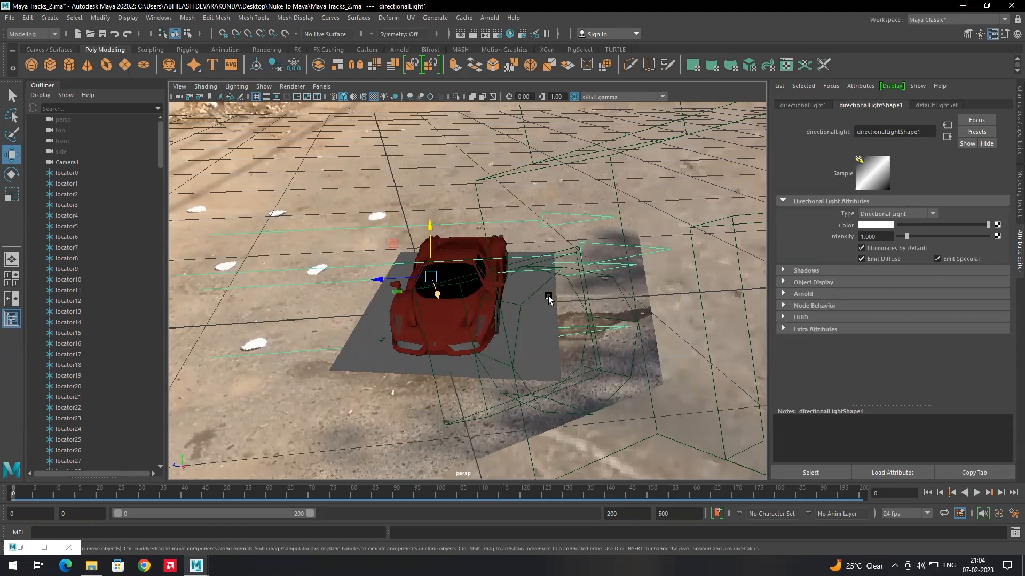
pyautogui.press('e')
pyautogui.hotkey('ctrl', 'z')
pyautogui.moveTo(430, 268)
pyautogui.mouseDown()
pyautogui.moveTo(411, 307)
pyautogui.moveTo(379, 332)
pyautogui.mouseUp()
pyautogui.press('w')
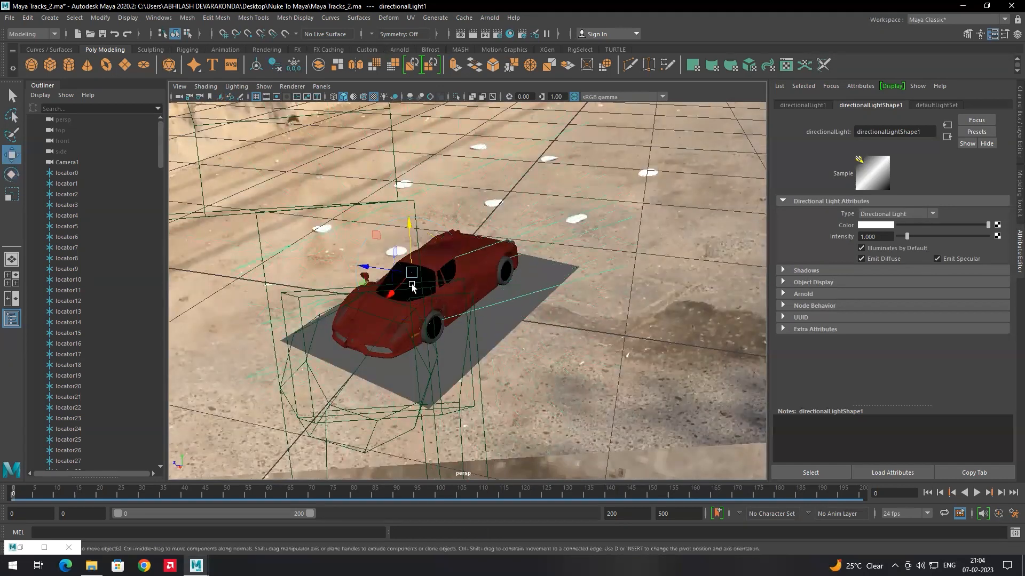
# - Scale the directional light down uniformly to about 0.55 and reposition it behind the car's rear side
pyautogui.press('r')
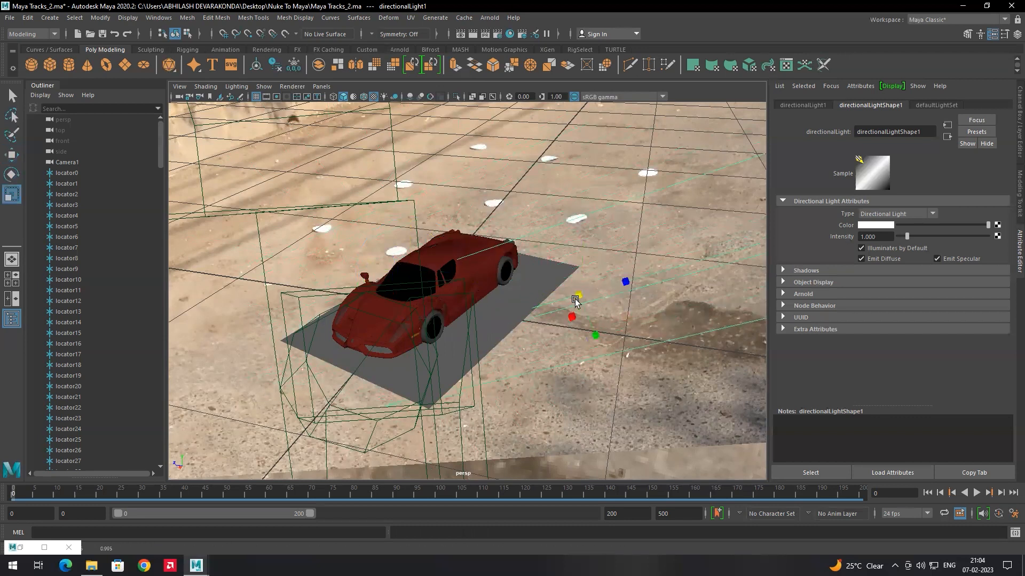
pyautogui.moveTo(369, 397); pyautogui.dragTo(446, 355)
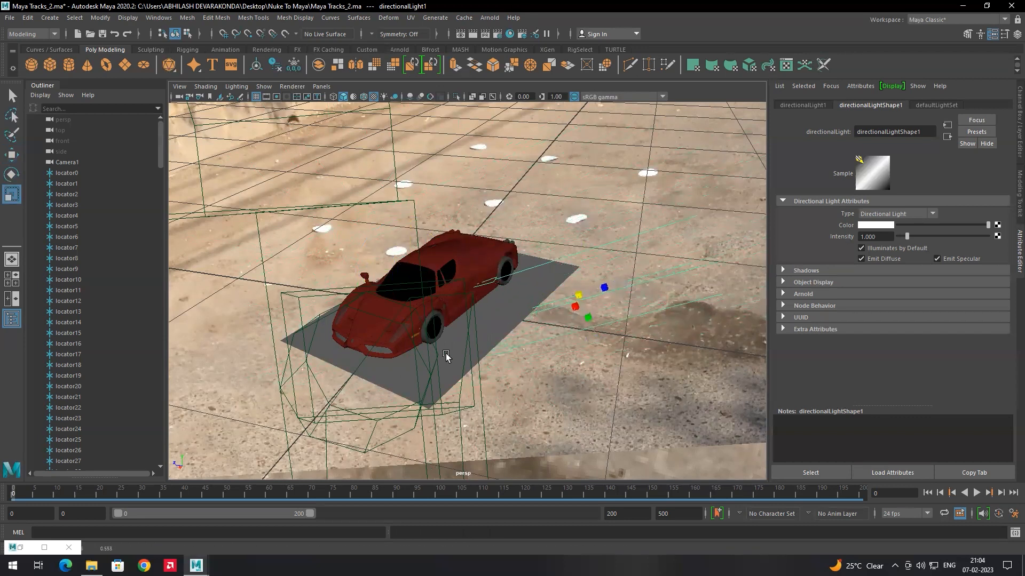
pyautogui.scroll(-3, 565, 300)
pyautogui.keyDown('alt'); pyautogui.moveTo(565, 299); pyautogui.dragTo(546, 293); pyautogui.keyUp('alt')
pyautogui.press('w')
pyautogui.keyDown('alt'); pyautogui.moveTo(454, 321); pyautogui.dragTo(506, 288); pyautogui.keyUp('alt')
pyautogui.scroll(3, 420, 310)
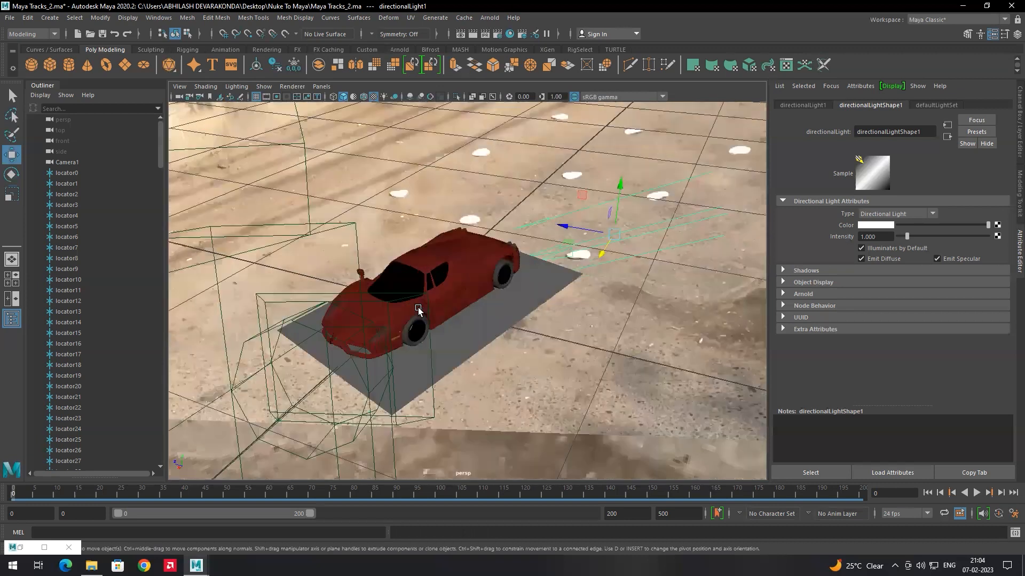
# - Rotate the directional light to aim it toward the car and return the viewport to Camera1
pyautogui.keyDown('alt'); pyautogui.moveTo(348, 283); pyautogui.dragTo(368, 299); pyautogui.keyUp('alt')
pyautogui.keyDown('alt'); pyautogui.moveTo(510, 271); pyautogui.dragTo(552, 319); pyautogui.keyUp('alt')
pyautogui.press('e')
pyautogui.keyDown('alt'); pyautogui.moveTo(569, 269); pyautogui.dragTo(507, 139); pyautogui.keyUp('alt')
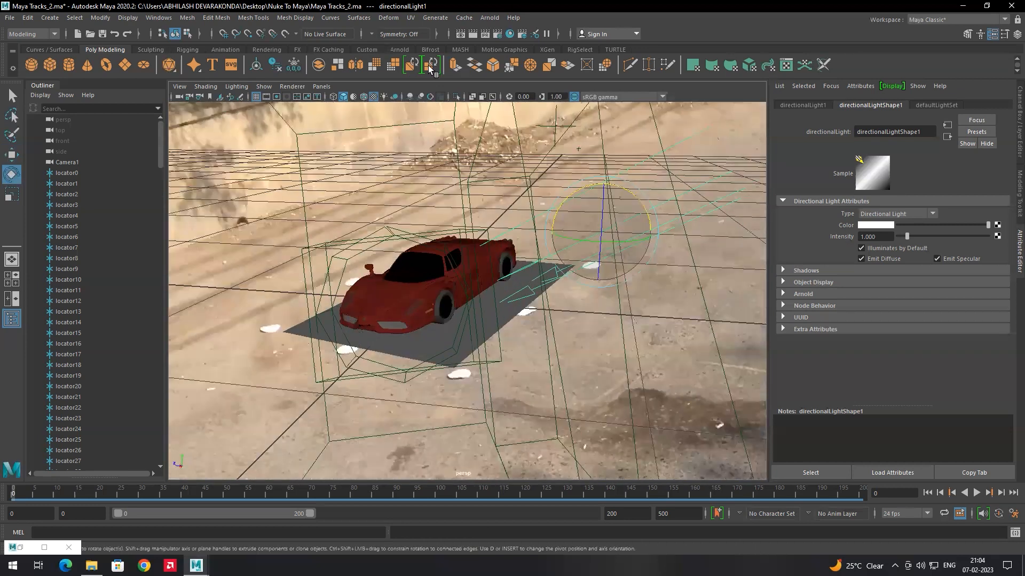
pyautogui.click(321, 87)
pyautogui.moveTo(363, 98)
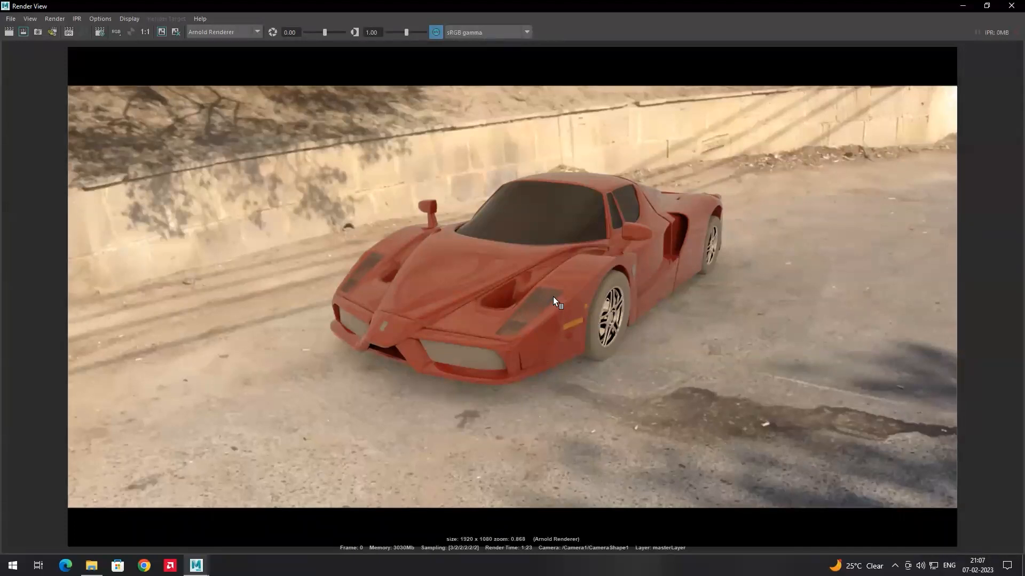
# - Keep the current image in the Render View and render the Camera1 frame again with Arnold
pyautogui.click(10, 21)
pyautogui.click(42, 121)
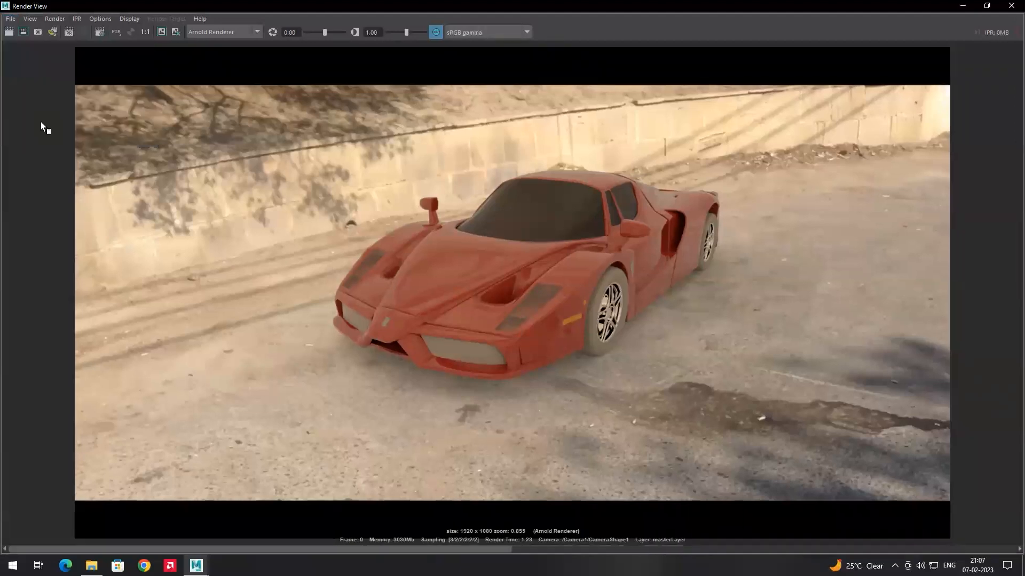
pyautogui.click(962, 7)
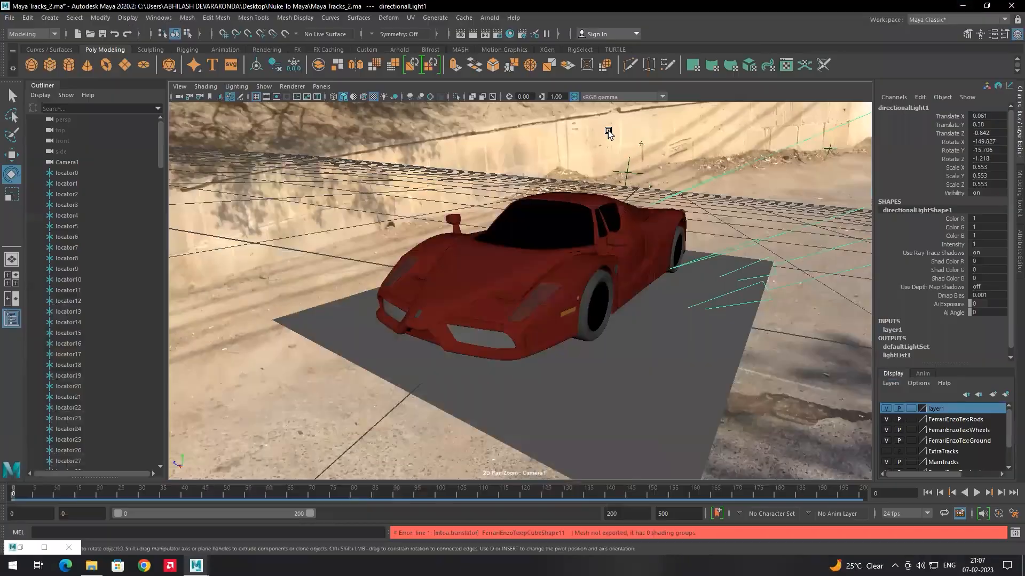
pyautogui.click(472, 33)
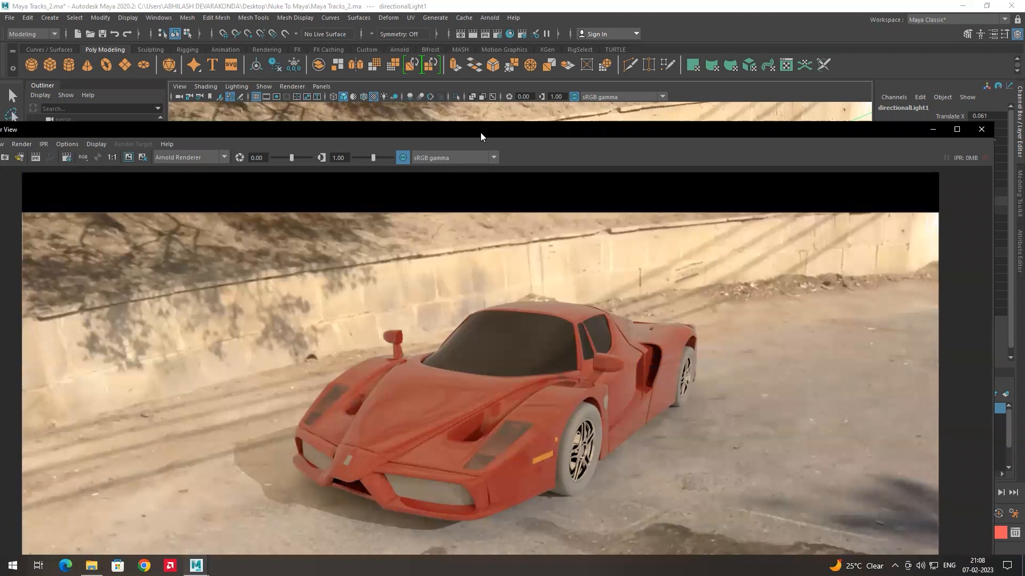
pyautogui.doubleClick(480, 133)
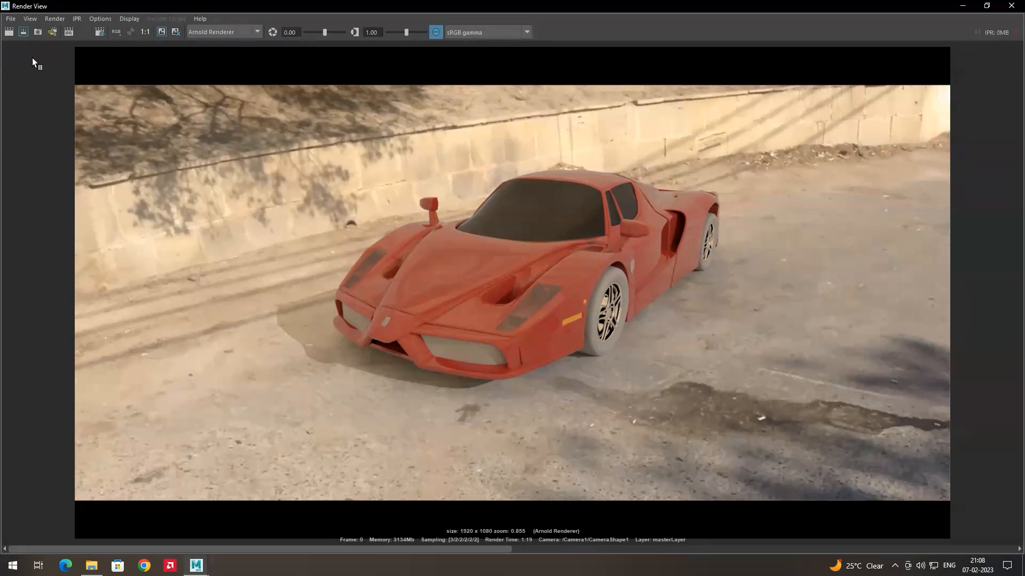
# - Compare the new render with the kept image and examine the shadow in front of the car up close
pyautogui.click(10, 21)
pyautogui.click(9, 24)
pyautogui.click(745, 548)
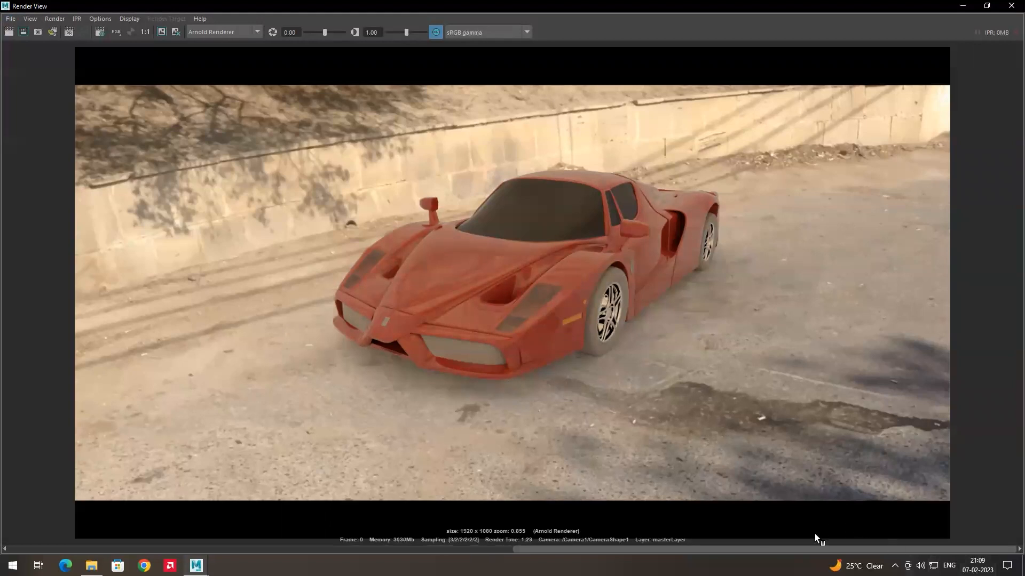
pyautogui.click(496, 548)
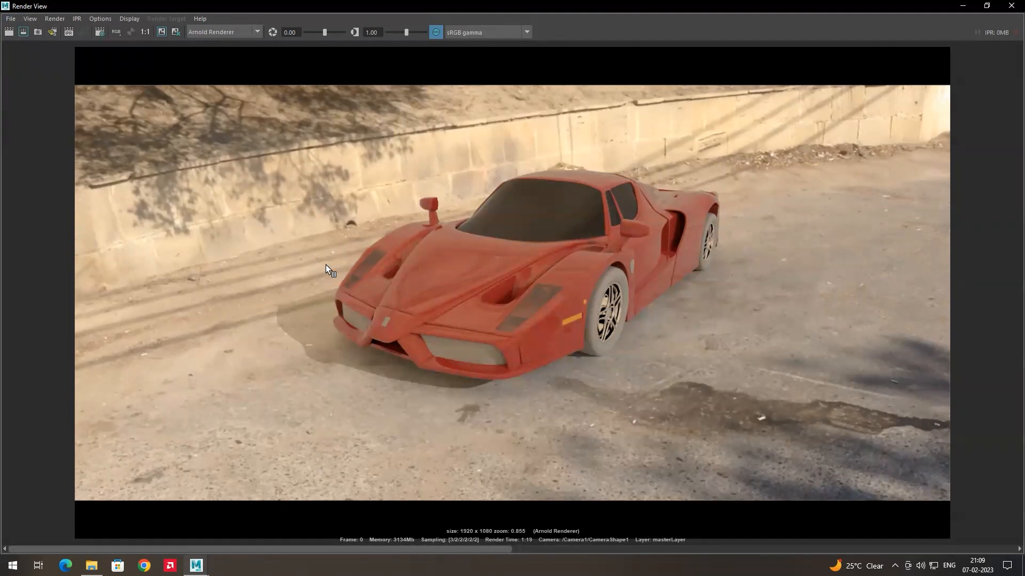
pyautogui.scroll(5, 336, 269)
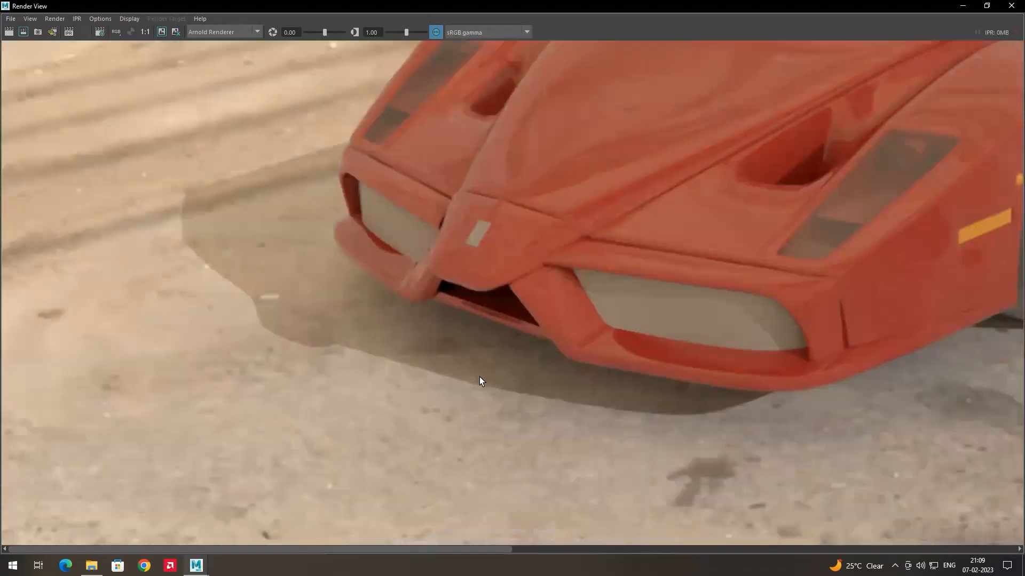
pyautogui.scroll(-5, 380, 332)
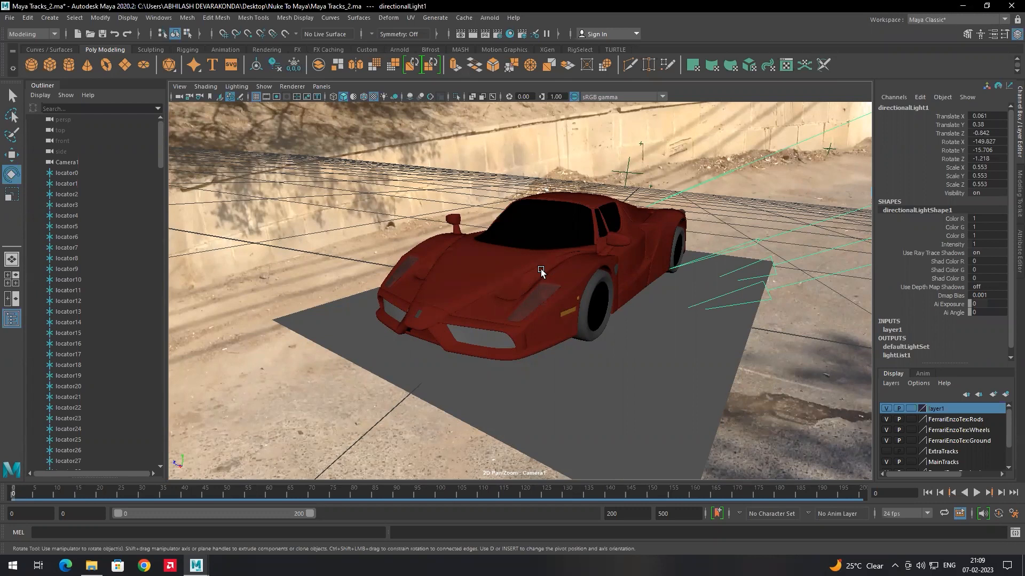
# - Select the ground plane and open the Render Setup editor, placed clear of the front of the car
pyautogui.click(540, 270)
pyautogui.click(646, 339)
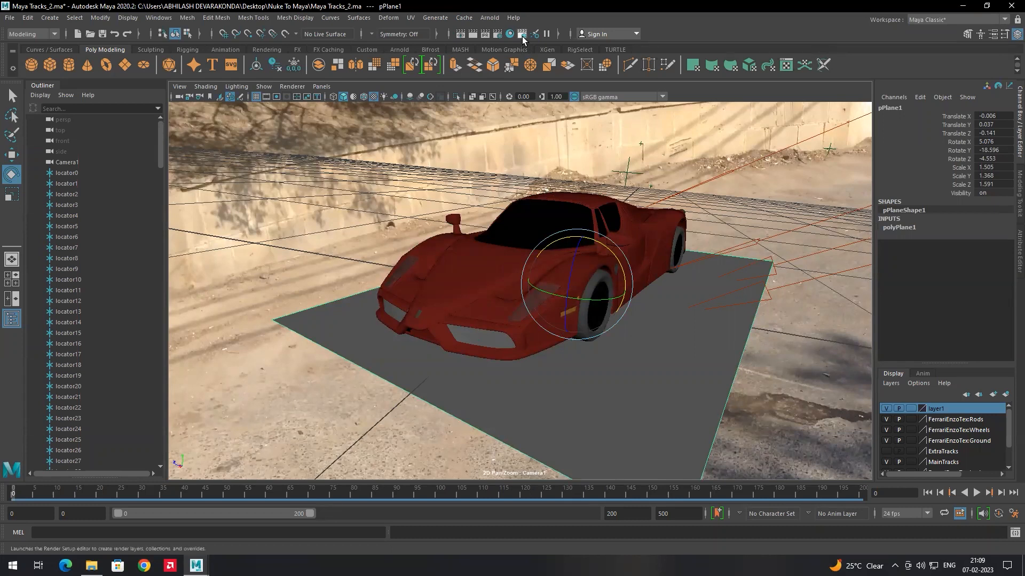
pyautogui.click(162, 18)
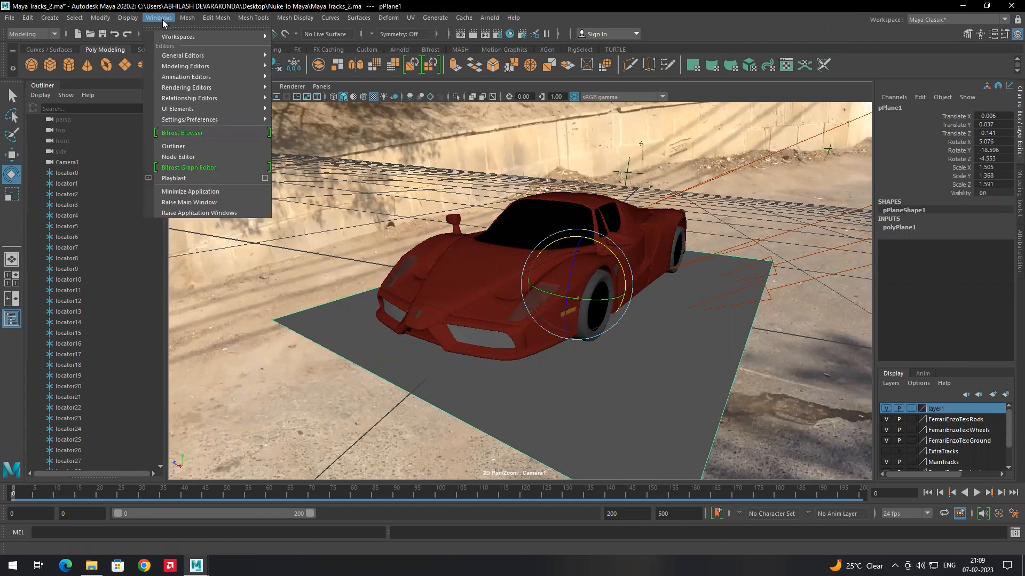
pyautogui.moveTo(182, 91)
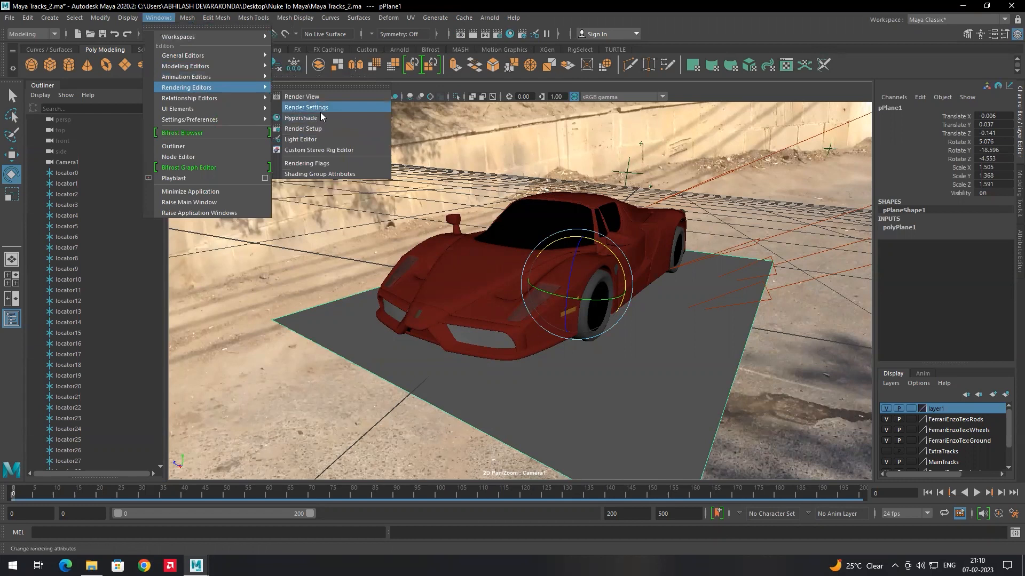
pyautogui.click(308, 130)
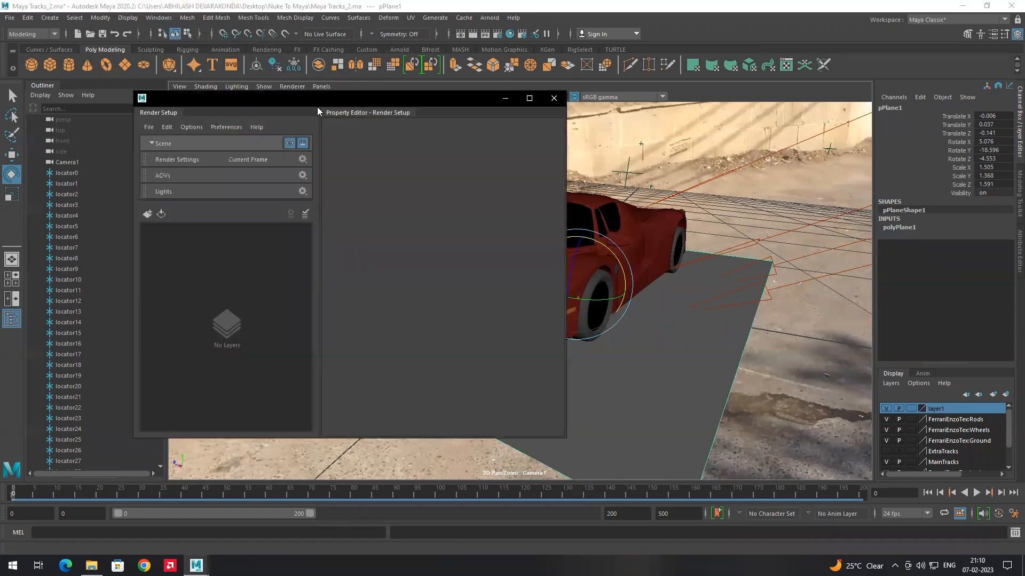
pyautogui.moveTo(317, 103); pyautogui.dragTo(592, 116)
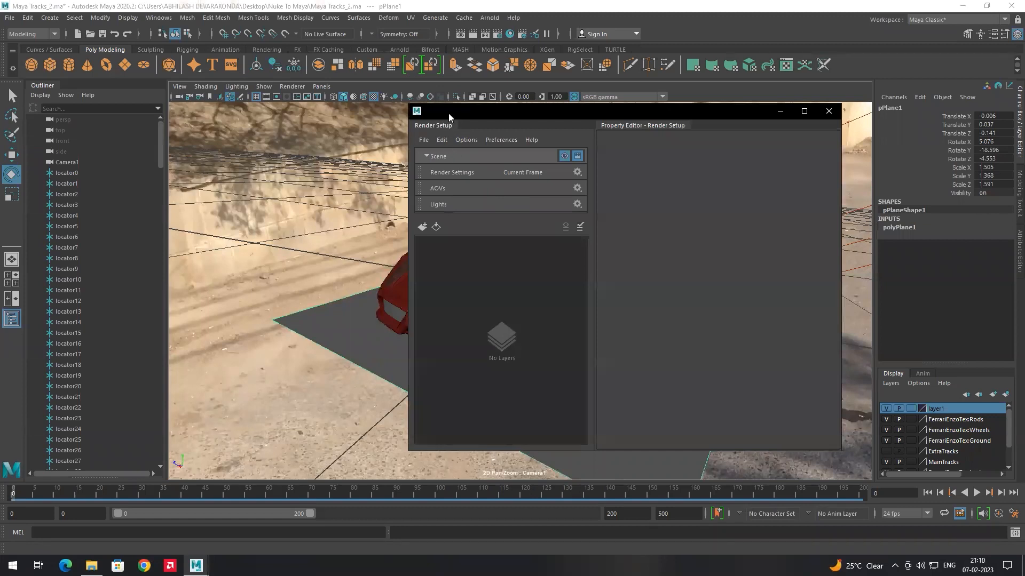
pyautogui.moveTo(448, 114); pyautogui.dragTo(458, 150)
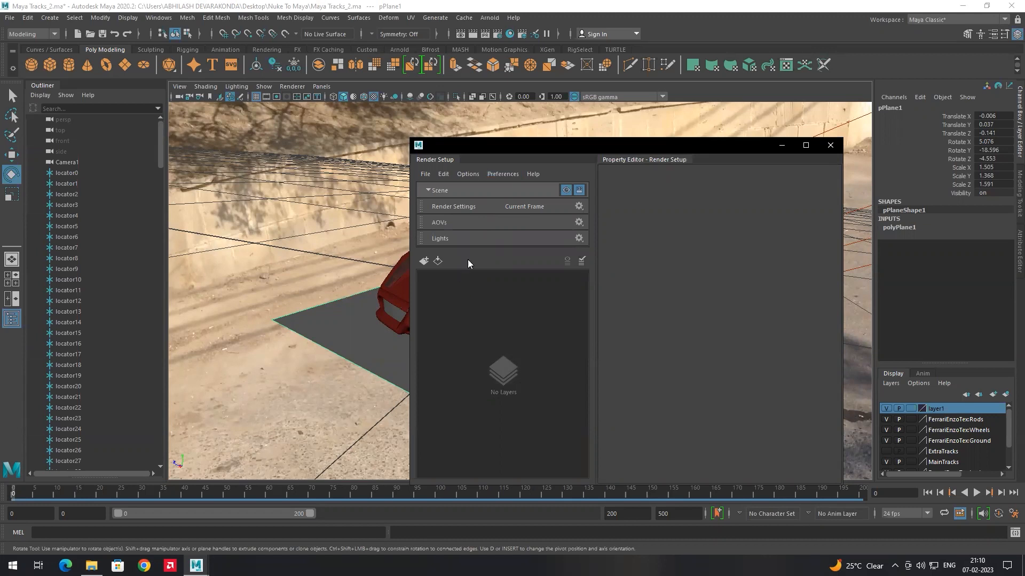
pyautogui.moveTo(509, 150); pyautogui.dragTo(580, 135)
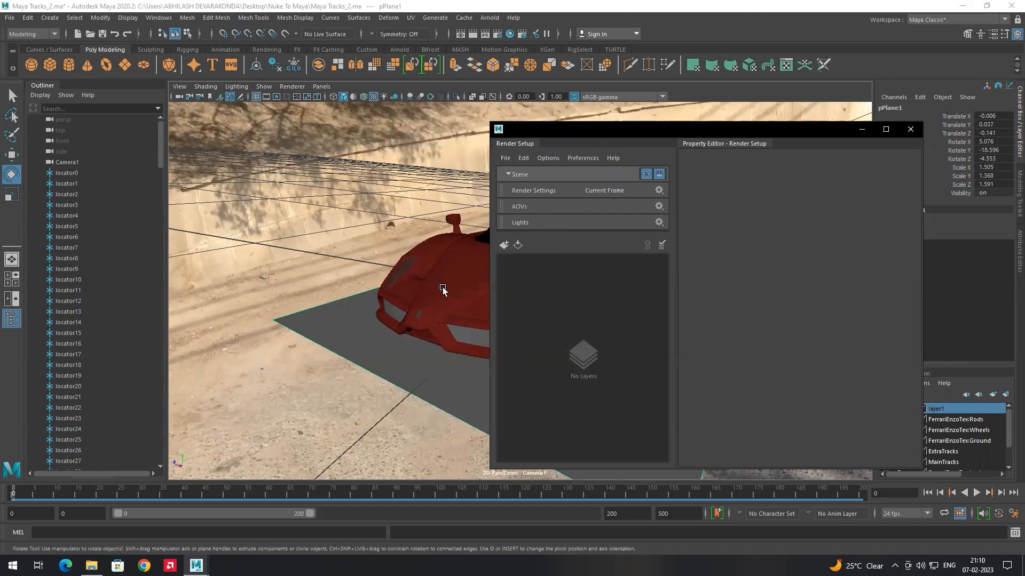
# - Create a render layer and name it OnlyGeo
pyautogui.click(504, 248)
pyautogui.doubleClick(587, 262)
pyautogui.write('OnlyG')
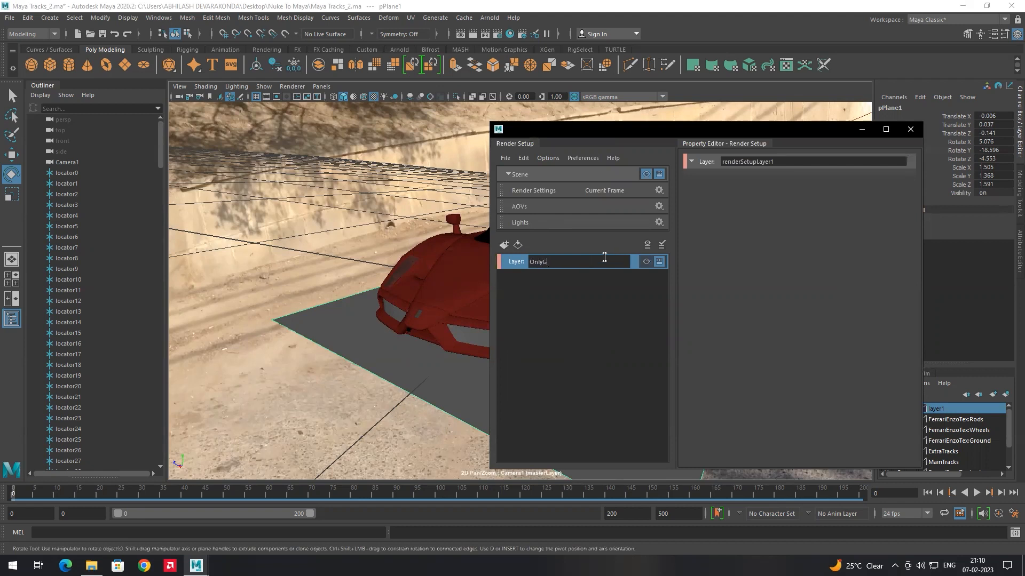
pyautogui.write('eo')
pyautogui.press('Return')
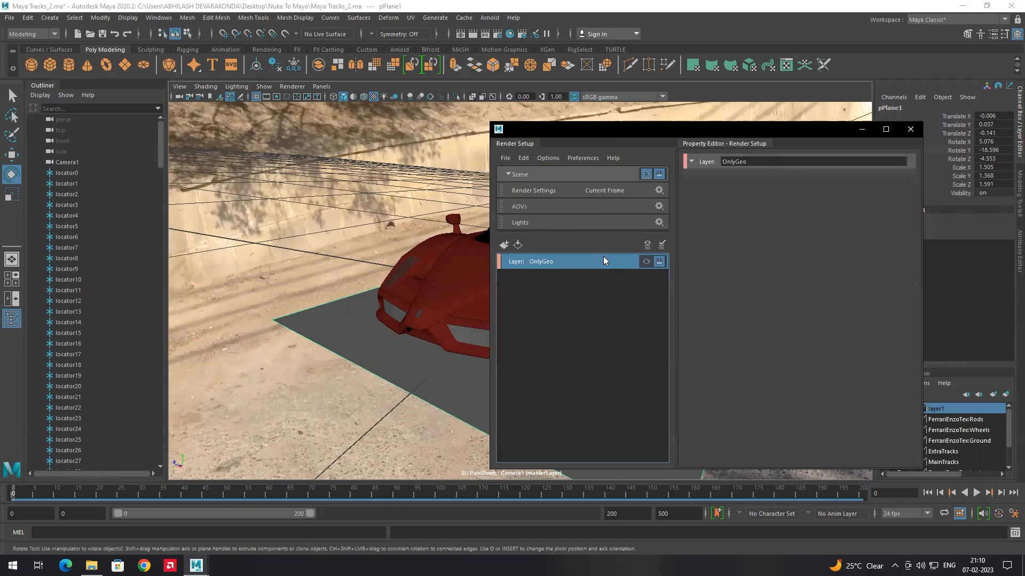
# - Create a collection in the OnlyGeo render layer and name it Geo
pyautogui.rightClick(536, 263)
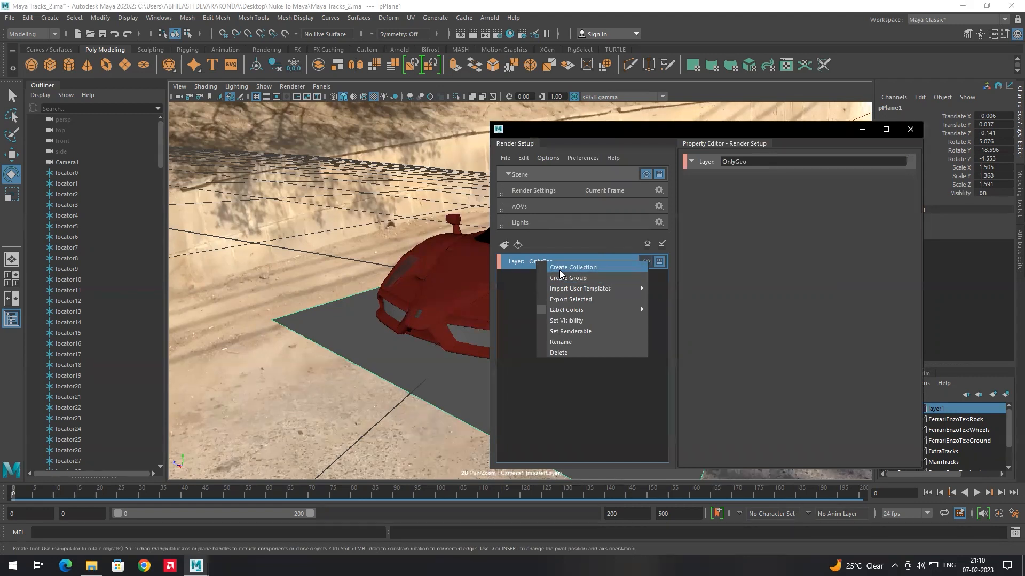
pyautogui.click(527, 261)
pyautogui.rightClick(527, 261)
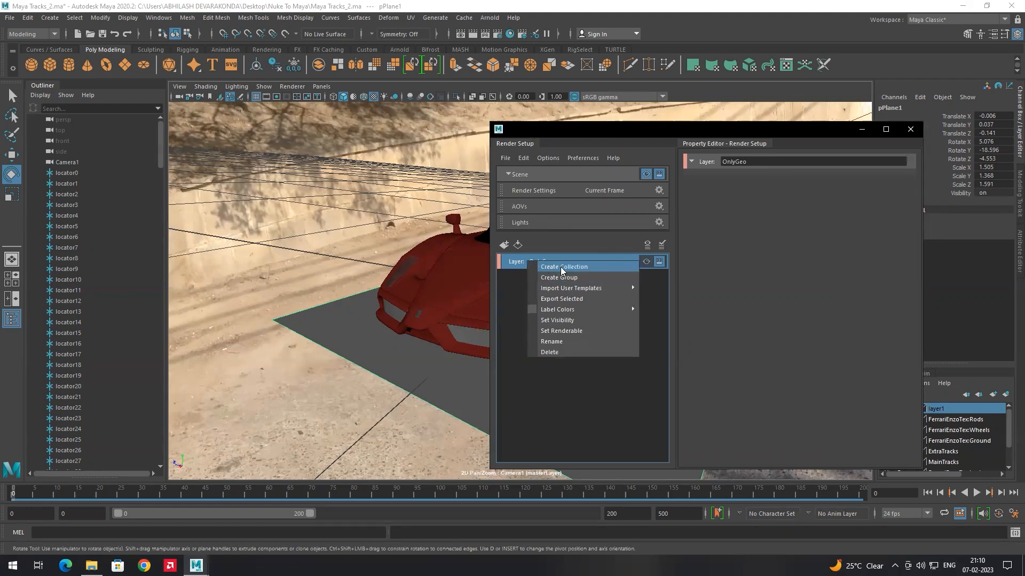
pyautogui.click(556, 268)
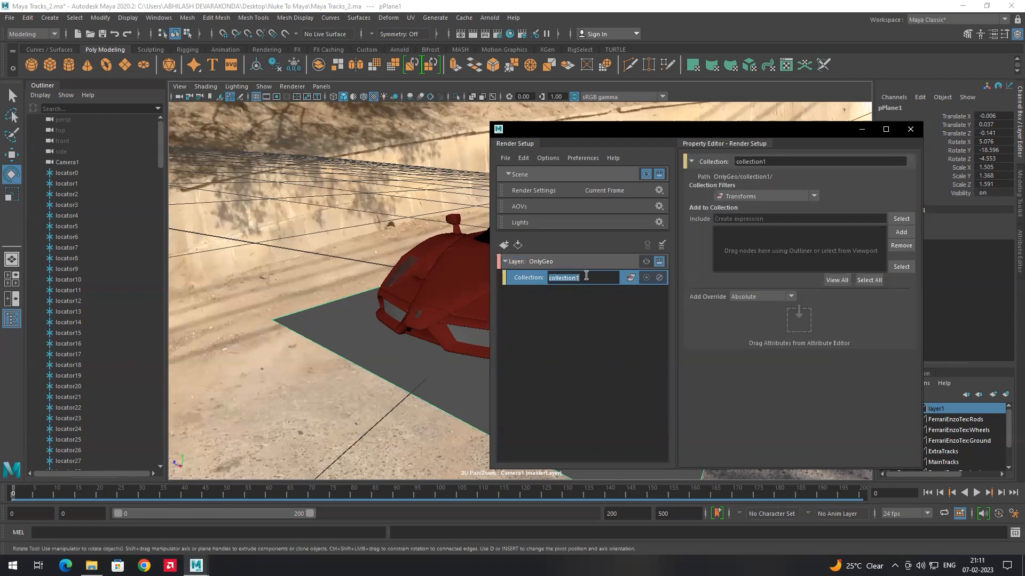
pyautogui.write('Heo')
pyautogui.press('BackSpace')
pyautogui.press('BackSpace')
pyautogui.write('Geo')
pyautogui.press('Return')
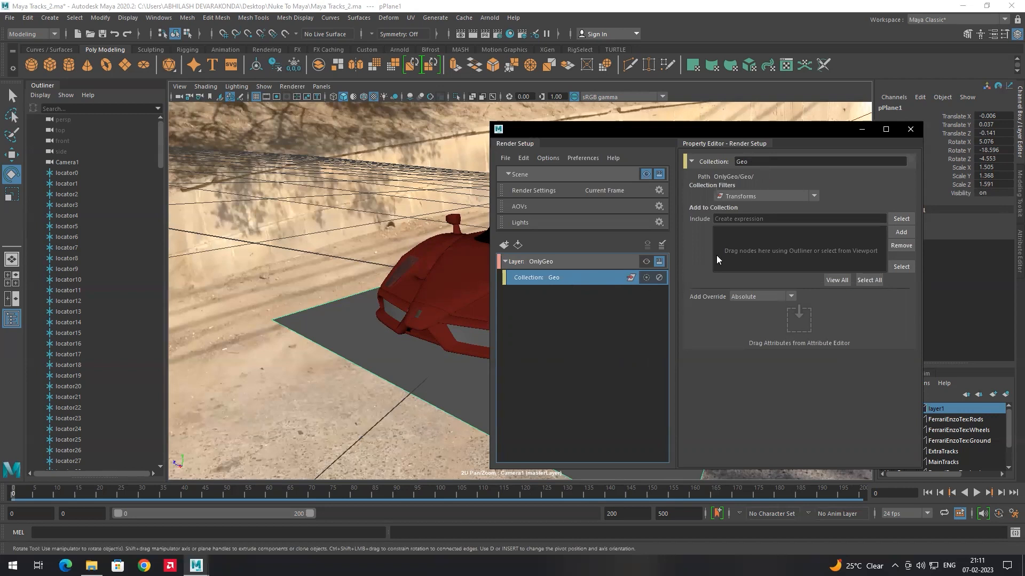
# - Add aiSkyDomeLight1 and the car mesh FerrariEnzoTex:polySurface4 to the Geo collection
pyautogui.click(568, 281)
pyautogui.scroll(-3, 109, 252)
pyautogui.scroll(-15, 110, 256)
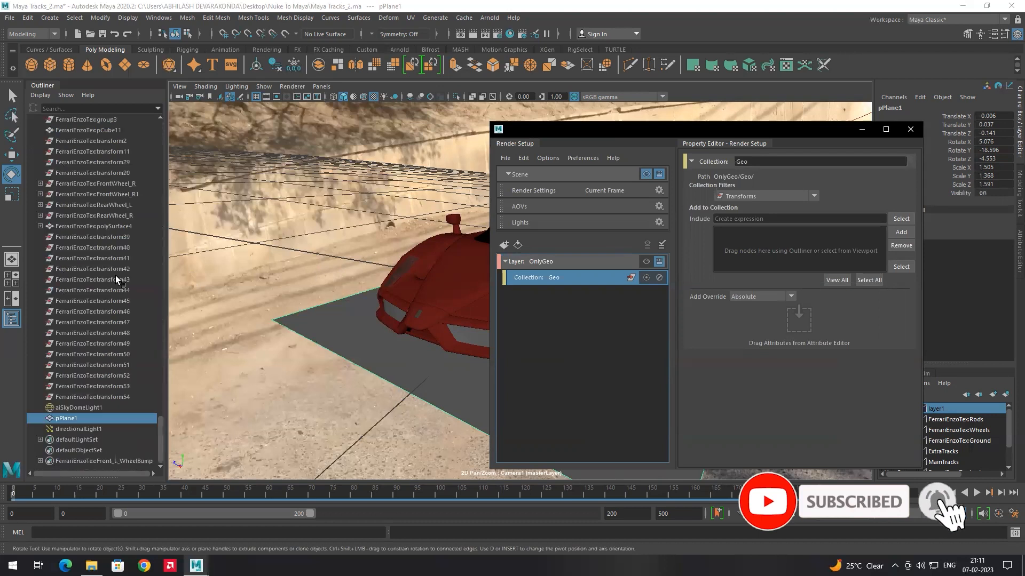
pyautogui.click(91, 407)
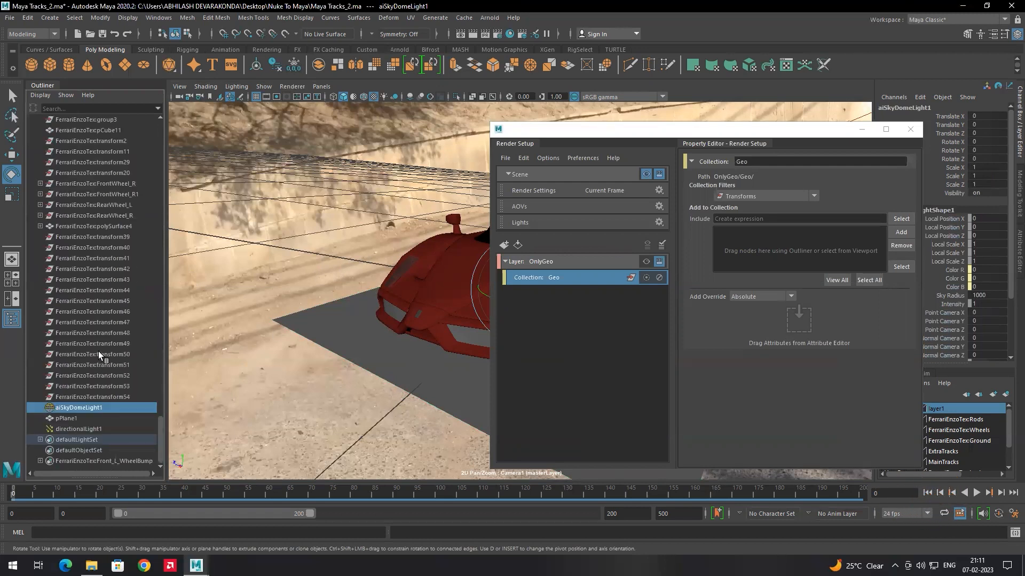
pyautogui.click(453, 277)
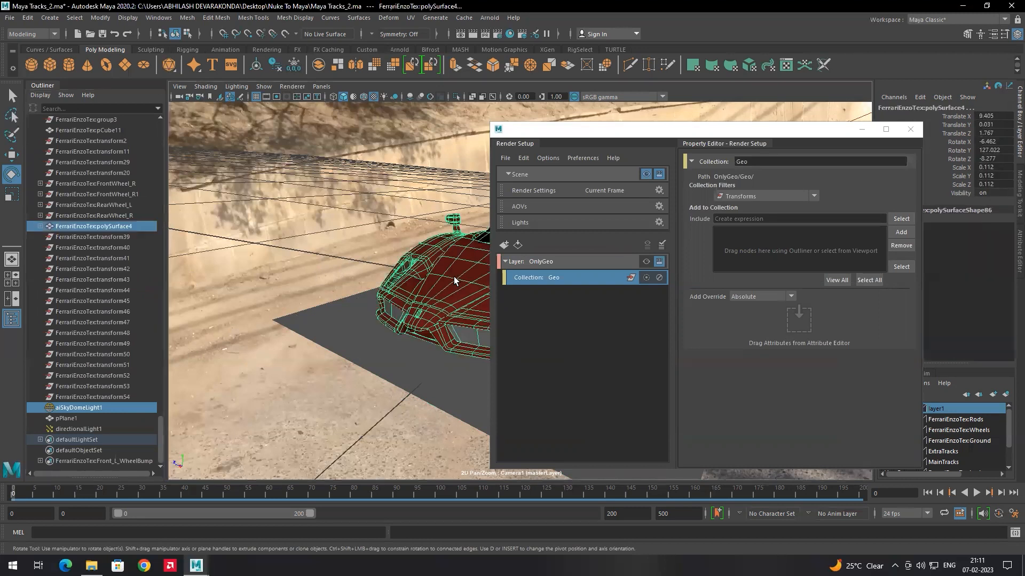
pyautogui.click(648, 134)
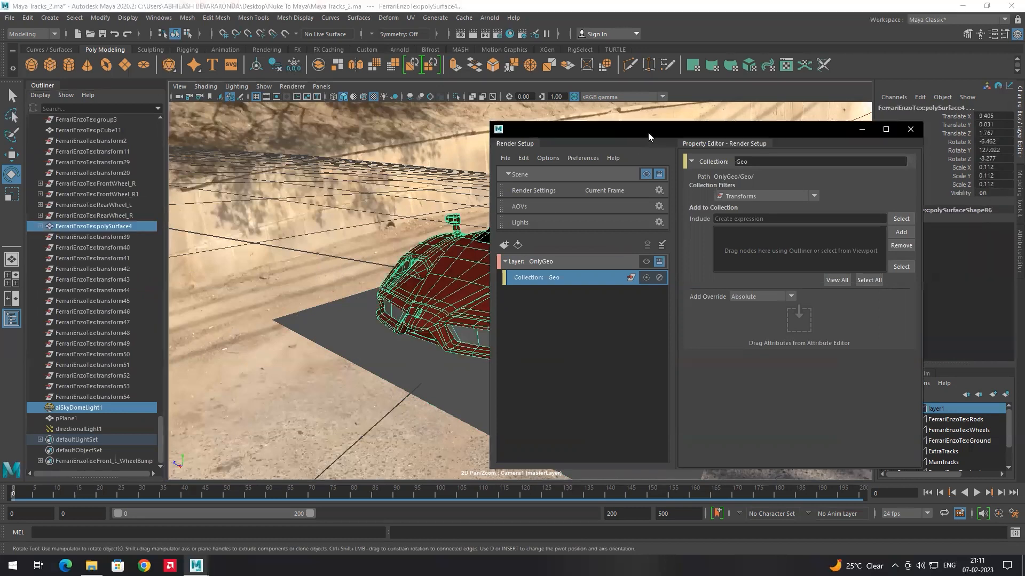
pyautogui.moveTo(648, 132); pyautogui.dragTo(639, 139)
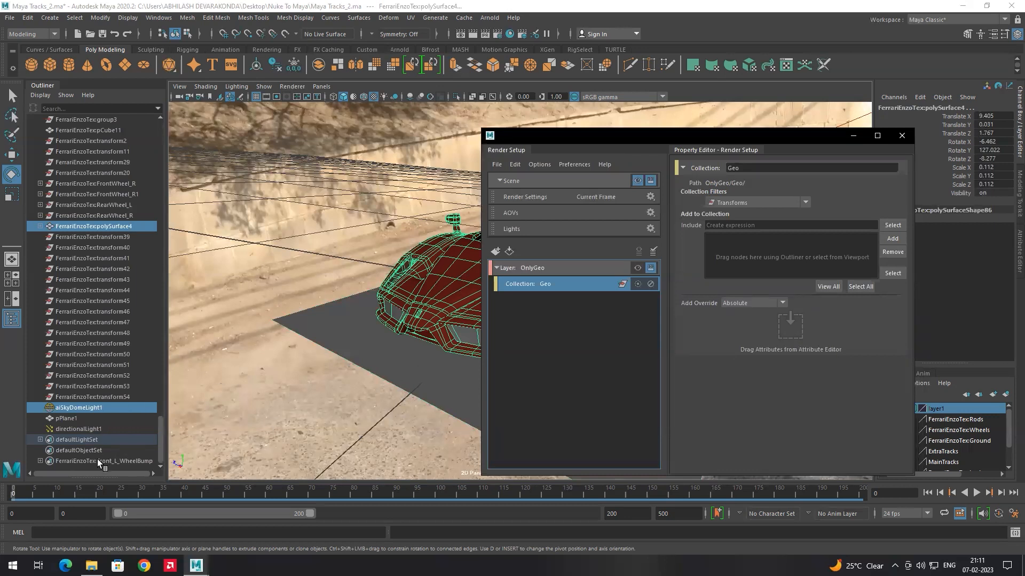
pyautogui.click(102, 410)
pyautogui.moveTo(751, 253); pyautogui.dragTo(752, 254)
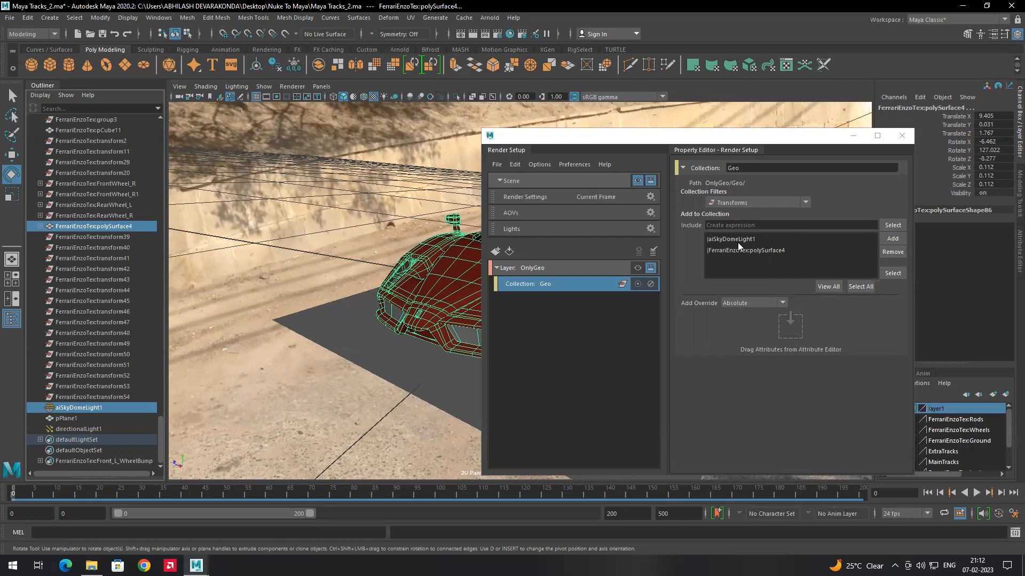
pyautogui.click(733, 240)
pyautogui.click(754, 251)
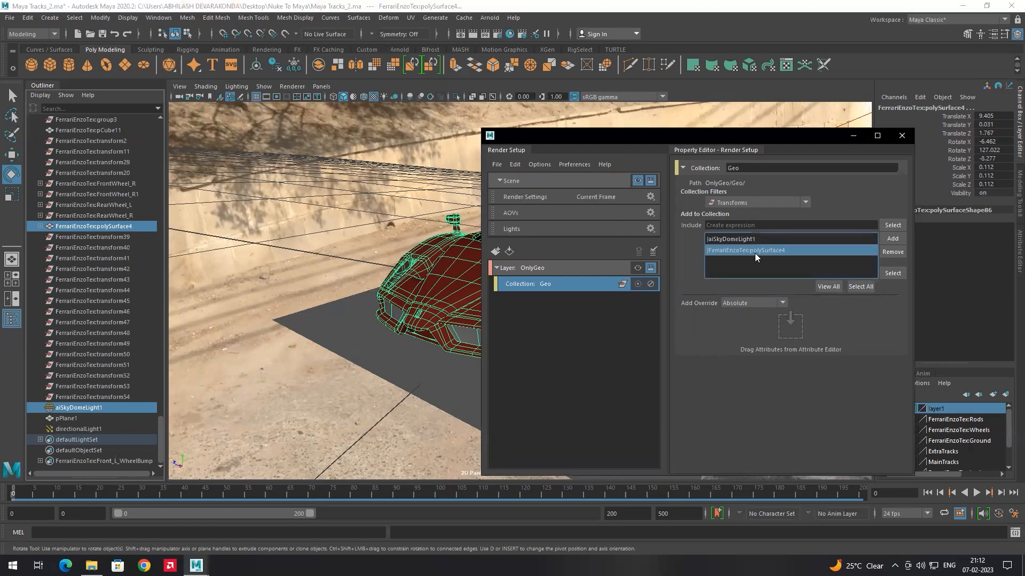
# - Make OnlyGeo the visible render layer, render it from Camera1 and check the image
pyautogui.click(638, 268)
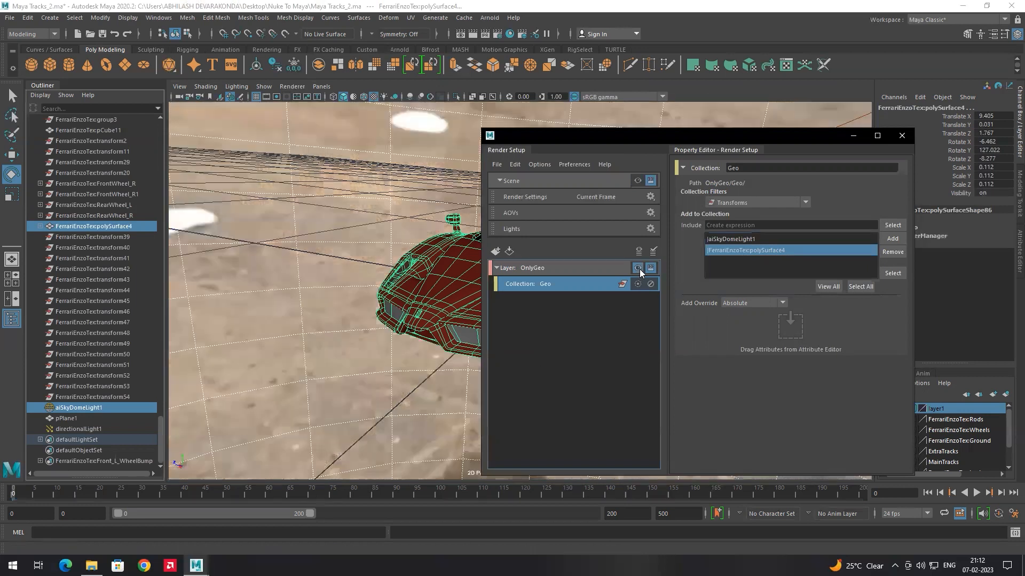
pyautogui.click(854, 136)
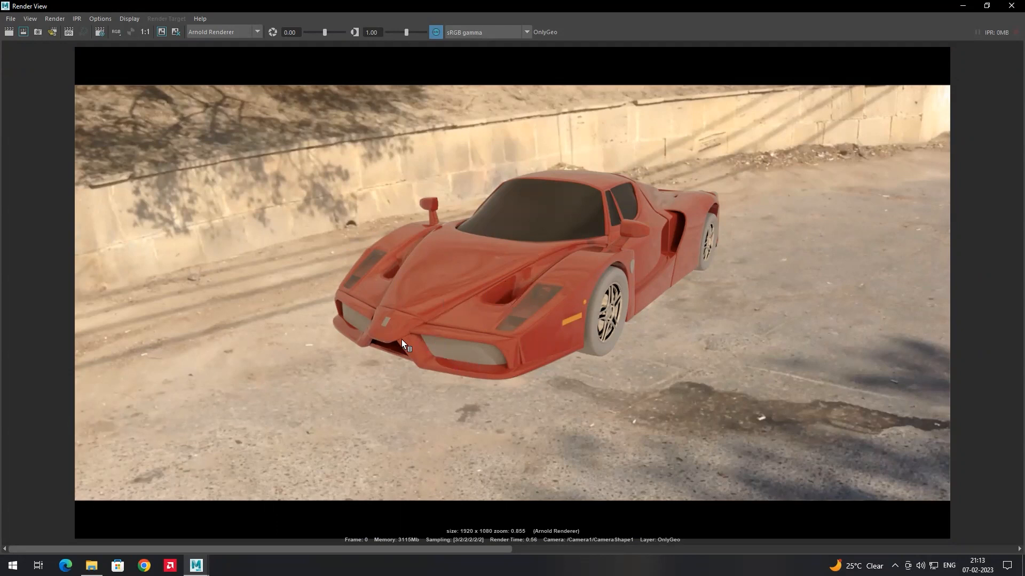
pyautogui.click(962, 5)
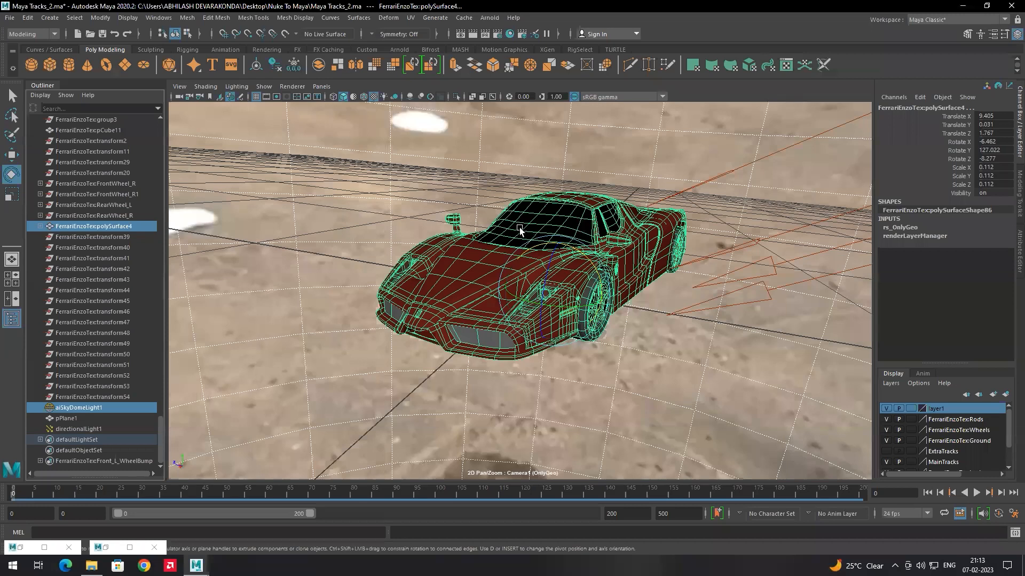
# - Reopen the Render Setup editor and create a second render layer named OnlyShadow
pyautogui.click(522, 34)
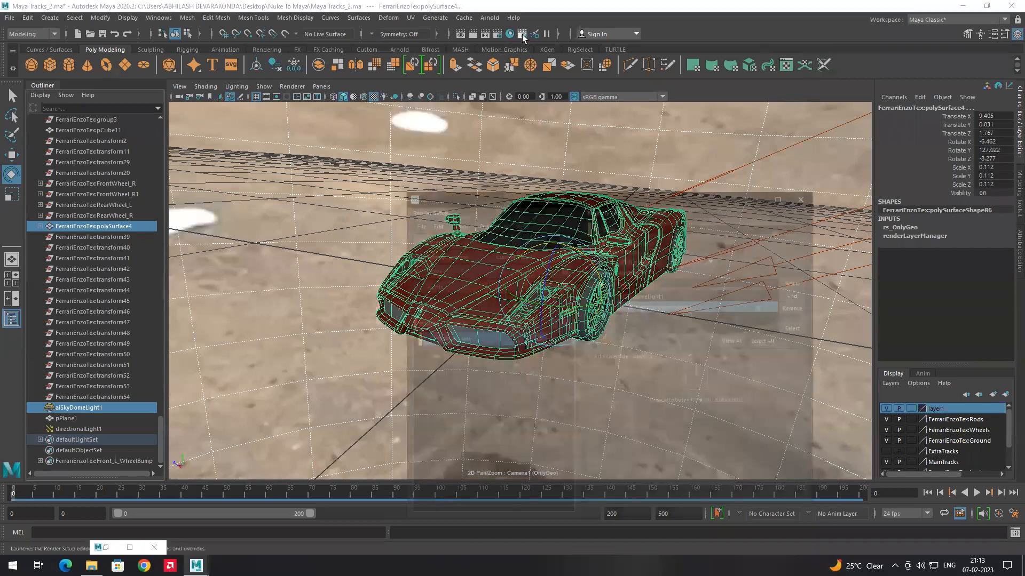
pyautogui.click(526, 333)
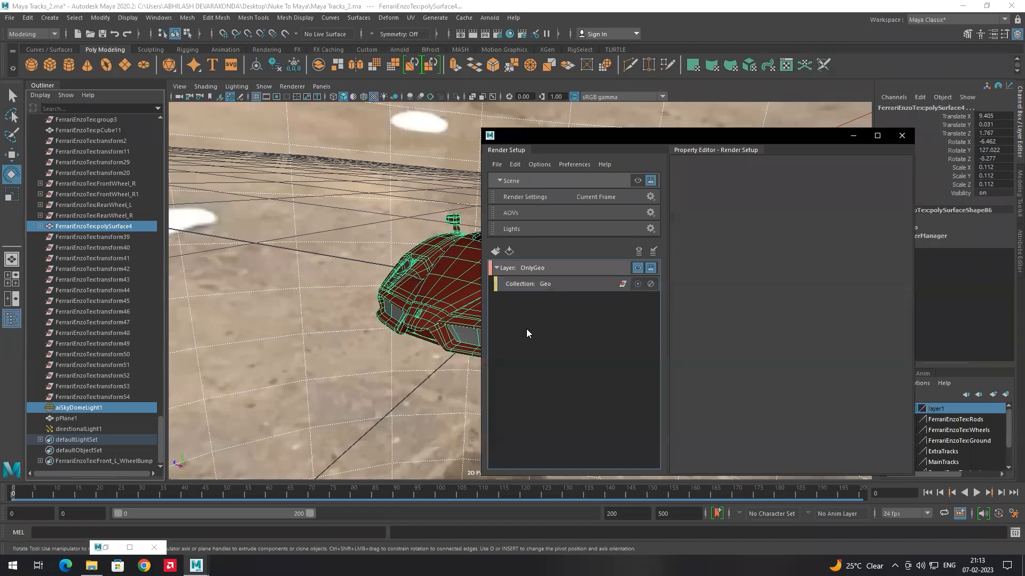
pyautogui.click(496, 251)
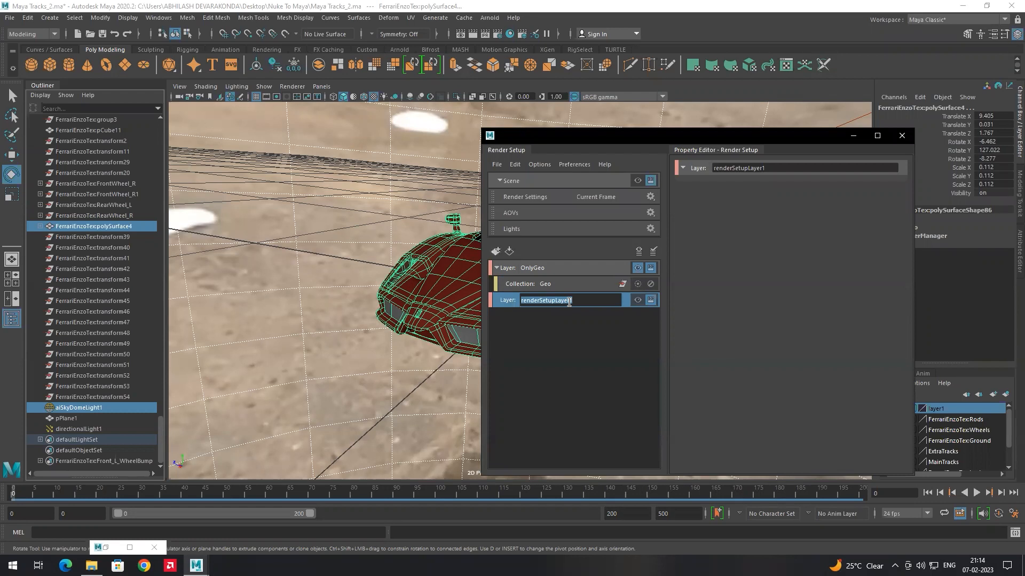
pyautogui.write('OnlyShadow')
pyautogui.press('Return')
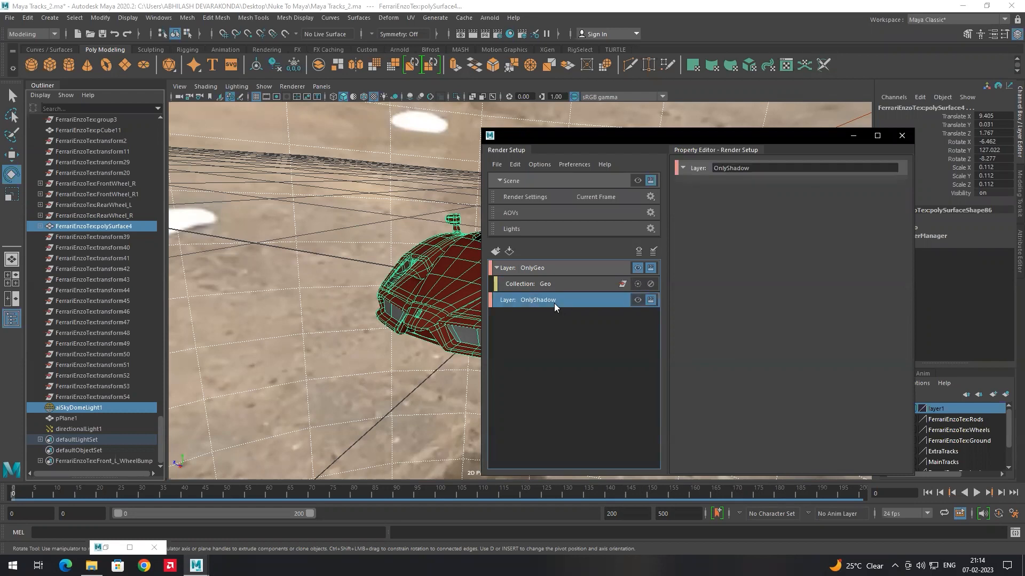
# - Create a collection in the OnlyShadow render layer and name it Shadow
pyautogui.rightClick(548, 300)
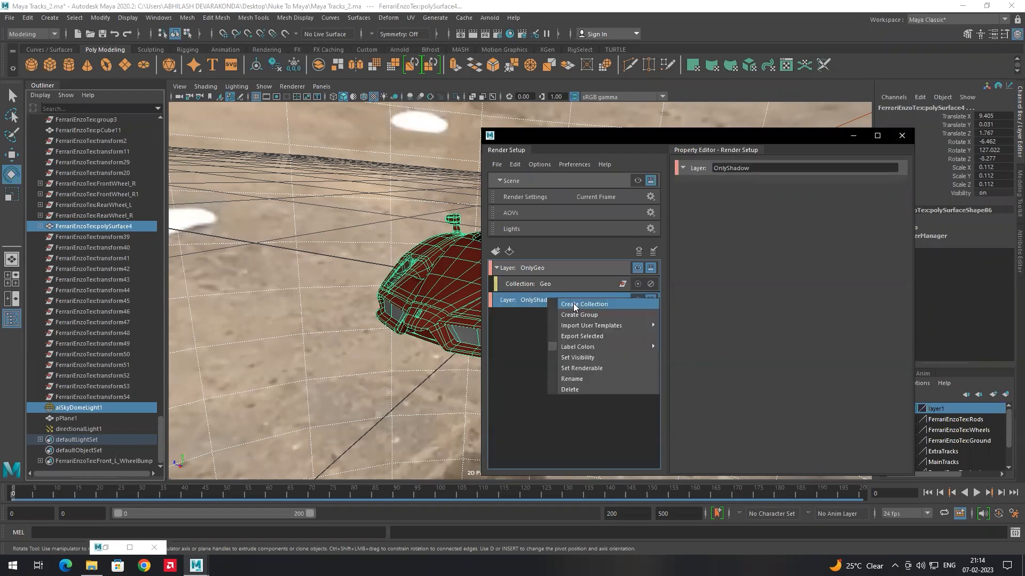
pyautogui.click(573, 304)
pyautogui.write('Shadow')
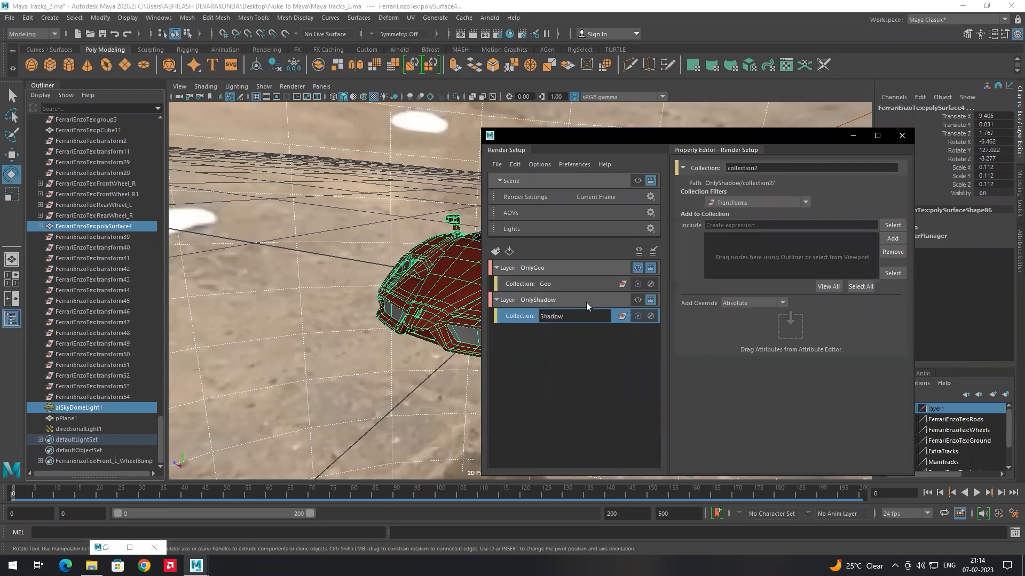
pyautogui.press('Return')
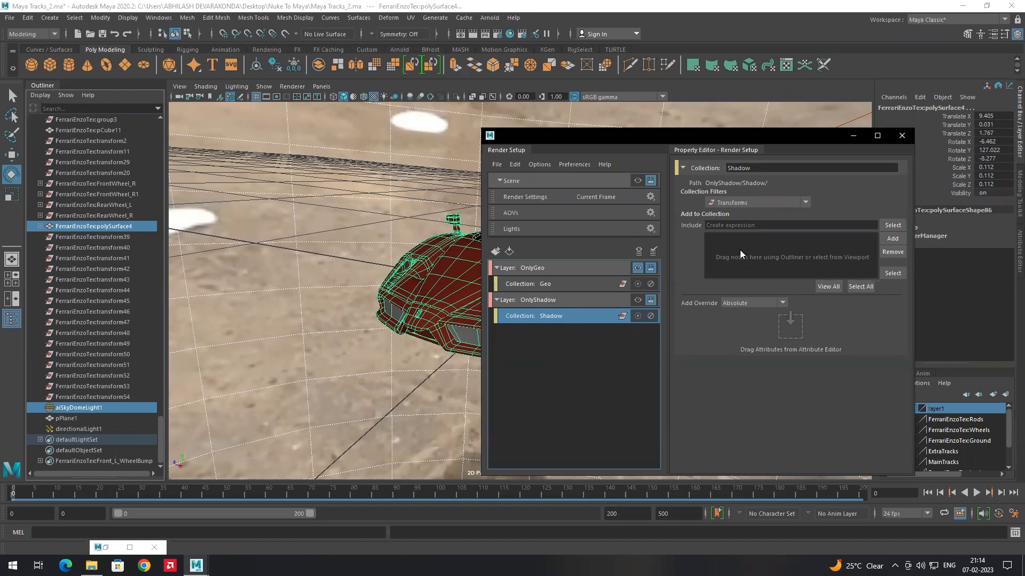
pyautogui.click(97, 407)
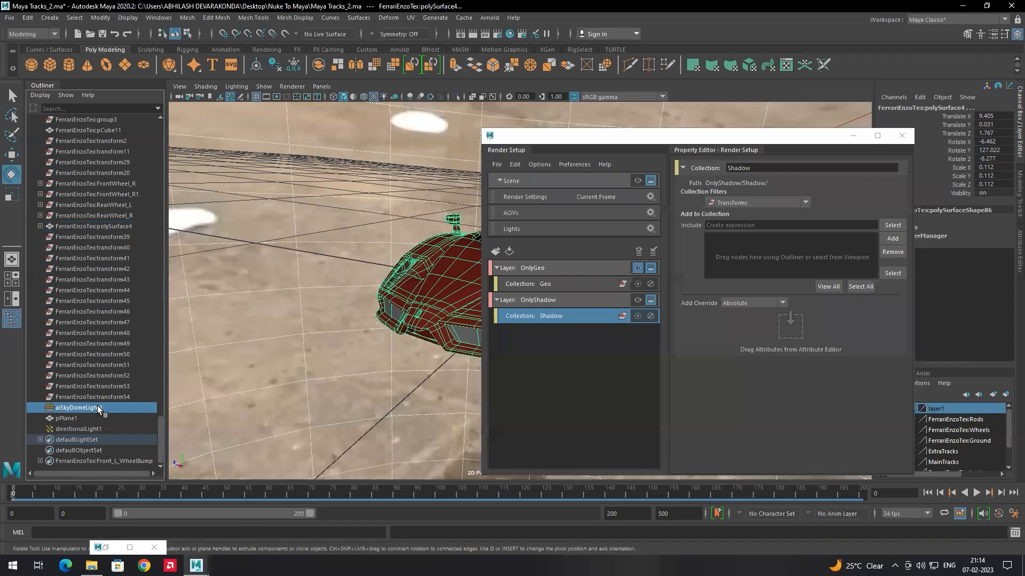
pyautogui.keyDown('shift'); pyautogui.click(450, 283); pyautogui.keyUp('shift')
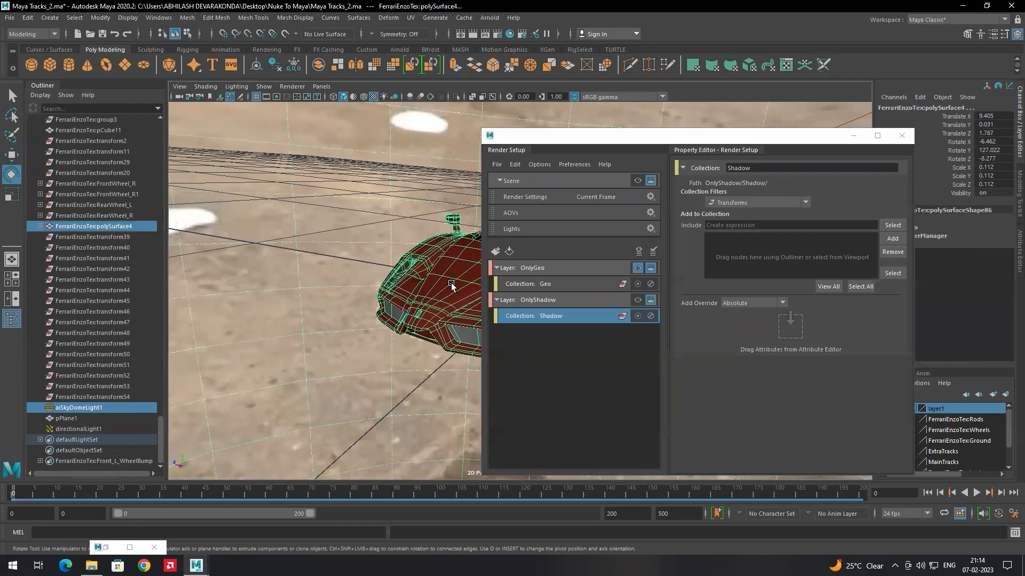
pyautogui.keyDown('shift'); pyautogui.click(67, 429); pyautogui.keyUp('shift')
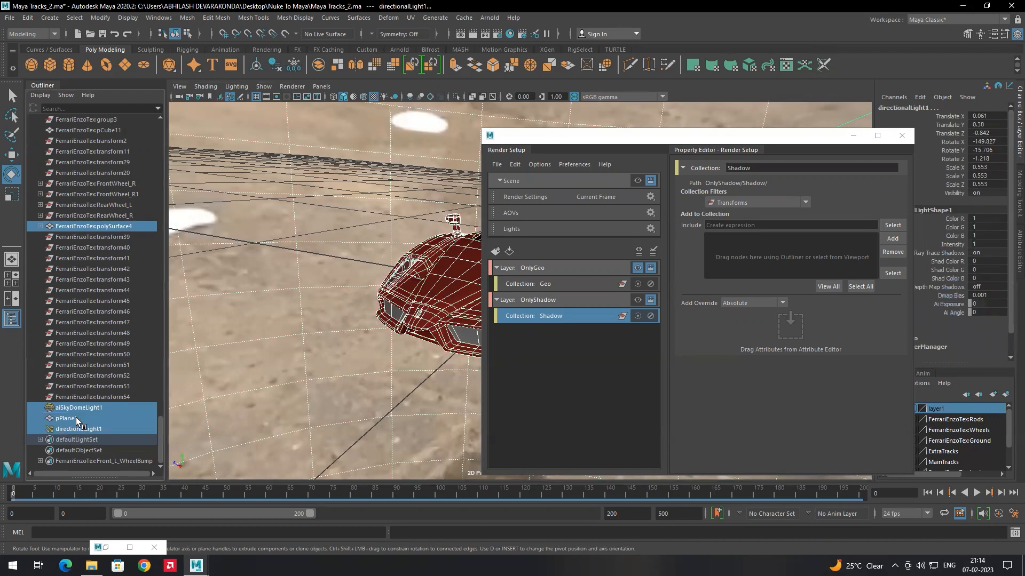
pyautogui.click(79, 417)
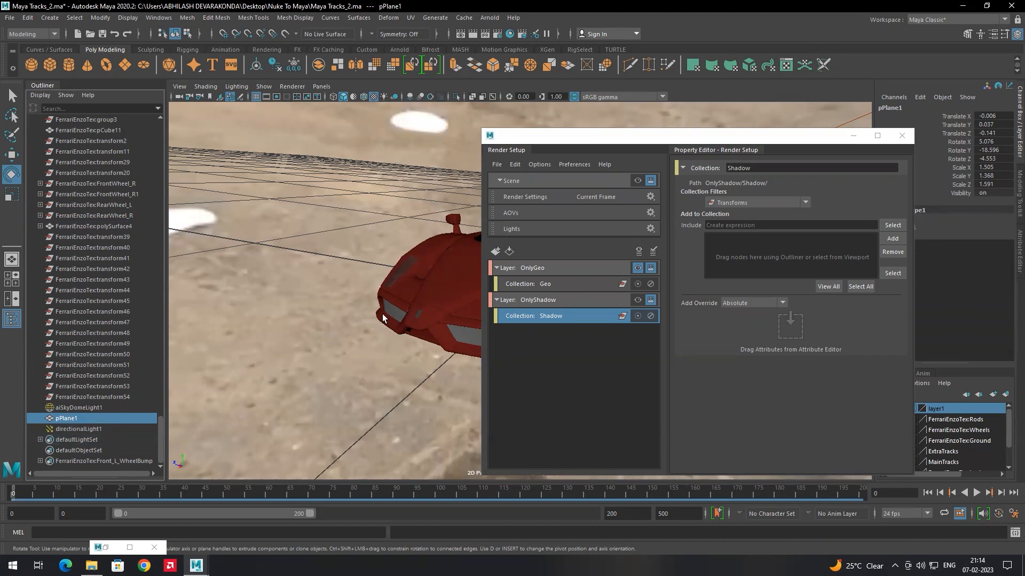
# - Add directionalLight1, pPlane1, aiSkyDomeLight1 and the car mesh FerrariEnzoTex:polySurface4 to the Shadow collection
pyautogui.click(81, 429)
pyautogui.keyDown('shift'); pyautogui.click(74, 417); pyautogui.keyUp('shift')
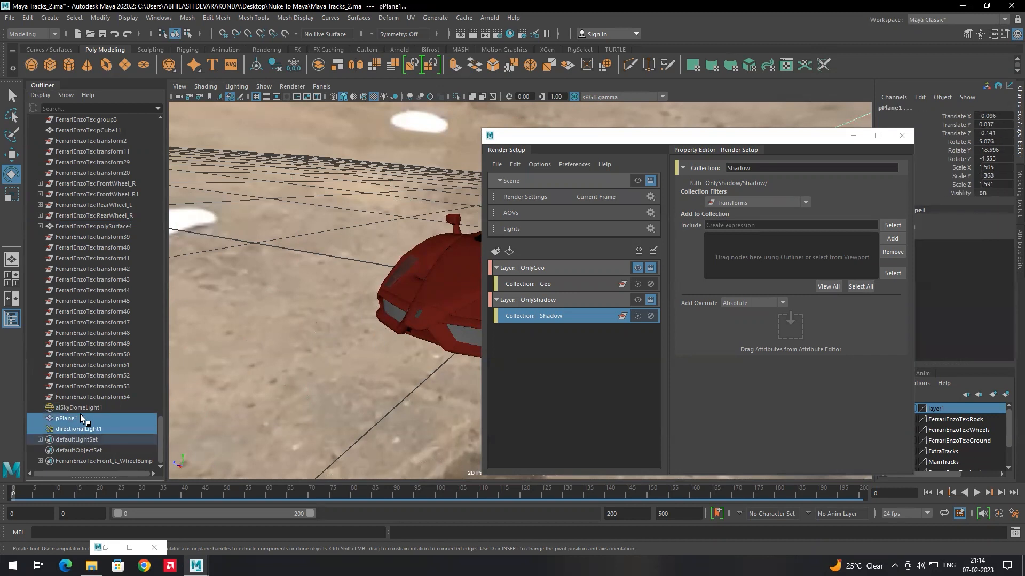
pyautogui.keyDown('shift'); pyautogui.click(80, 408); pyautogui.keyUp('shift')
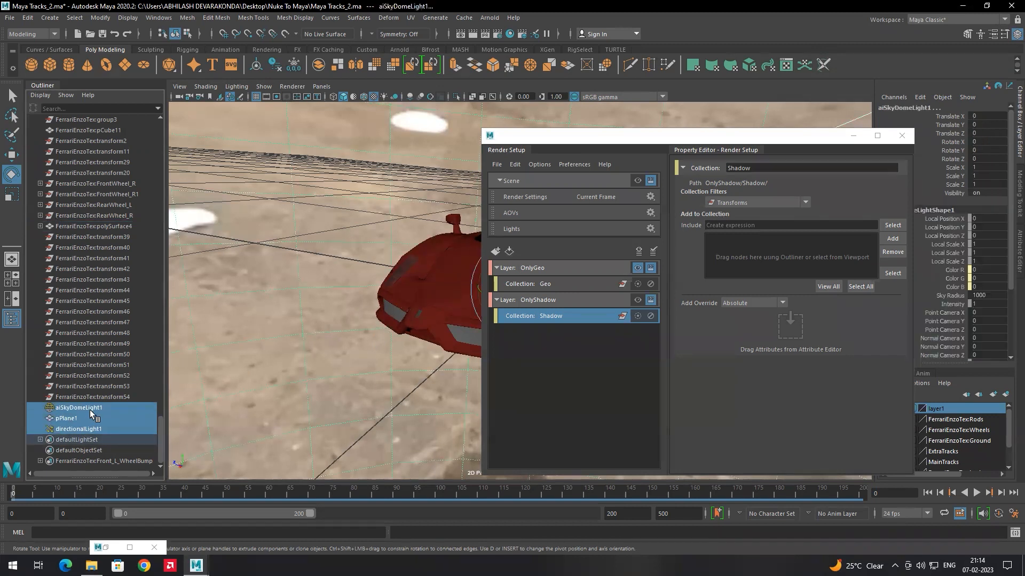
pyautogui.keyDown('shift'); pyautogui.click(441, 279); pyautogui.keyUp('shift')
pyautogui.moveTo(76, 408); pyautogui.dragTo(757, 251)
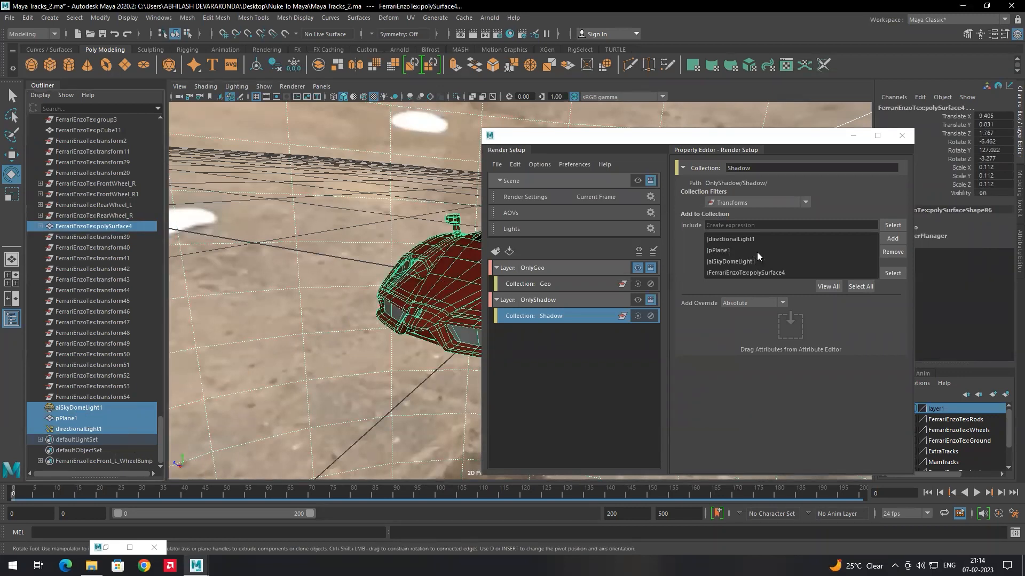
# - Make OnlyShadow the visible render layer, render it and check the car with its ground shadow
pyautogui.click(637, 301)
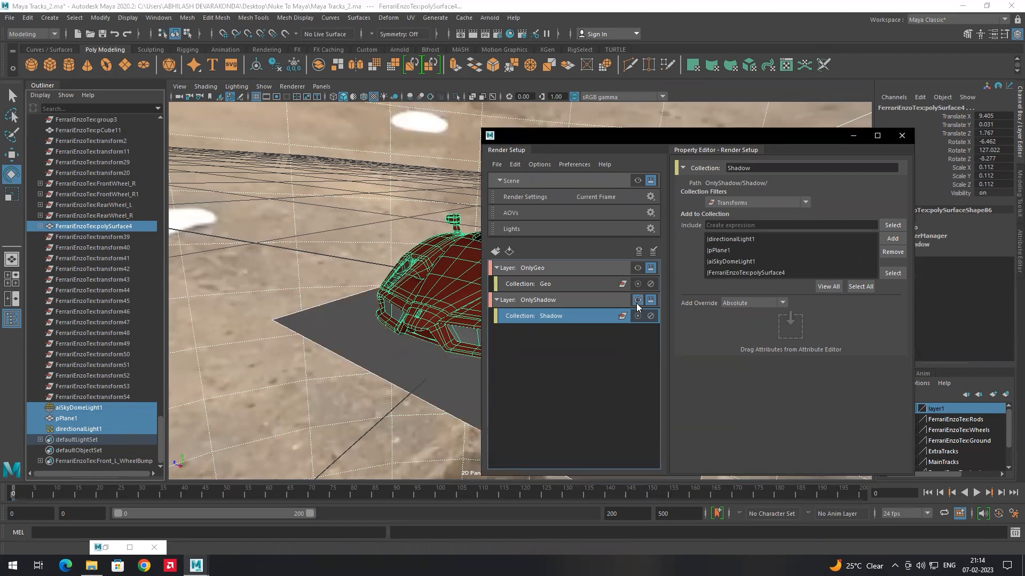
pyautogui.click(853, 135)
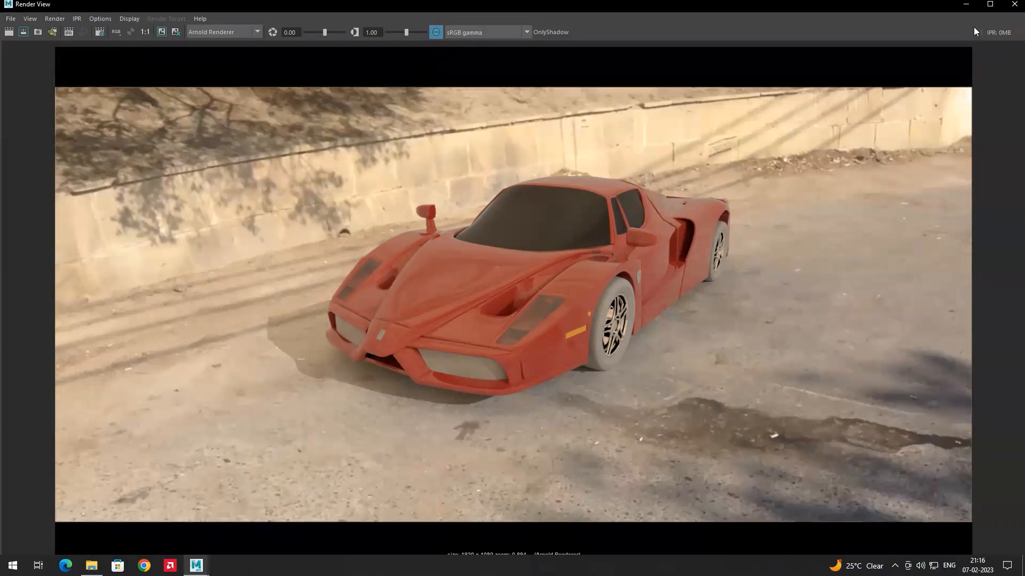
pyautogui.click(966, 4)
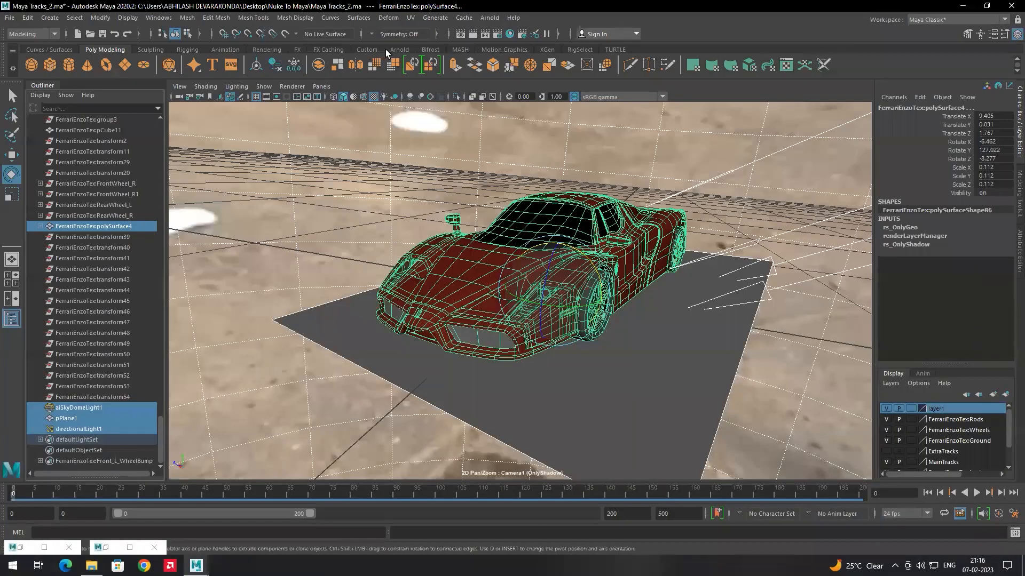
# - Reopen the Render Setup editor and create a material override on the Shadow collection
pyautogui.click(526, 35)
pyautogui.click(575, 318)
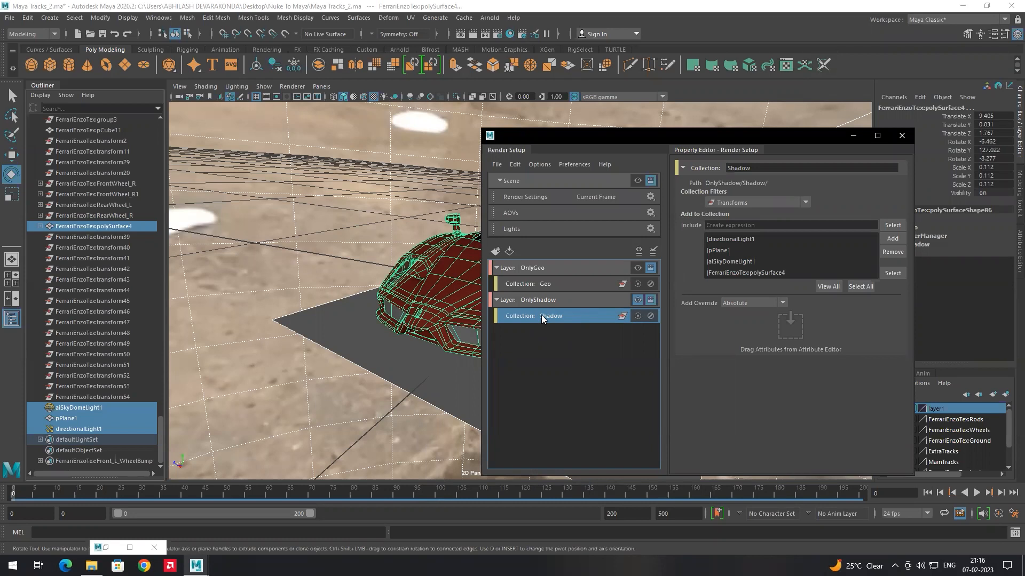
pyautogui.rightClick(541, 316)
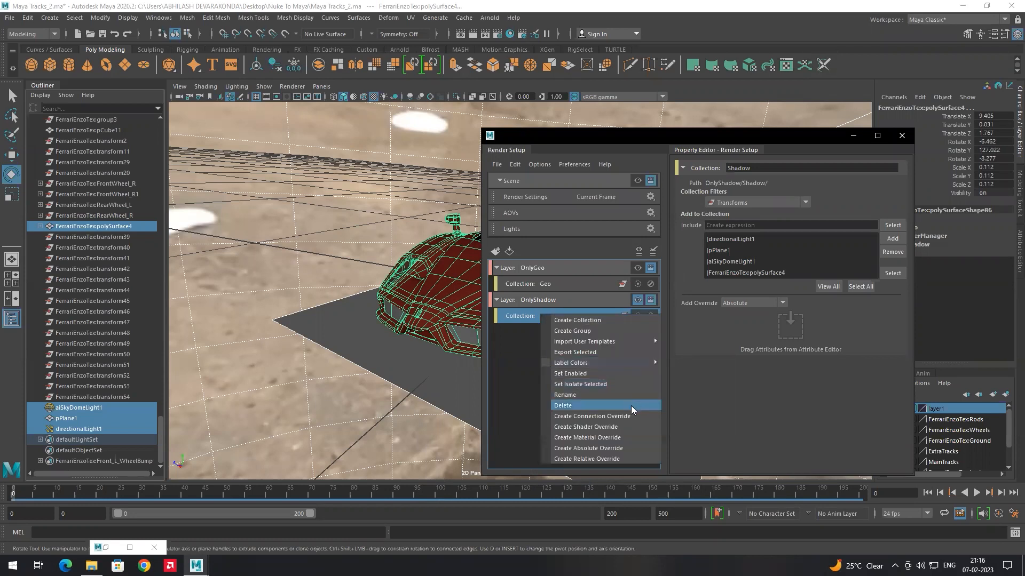
pyautogui.click(604, 439)
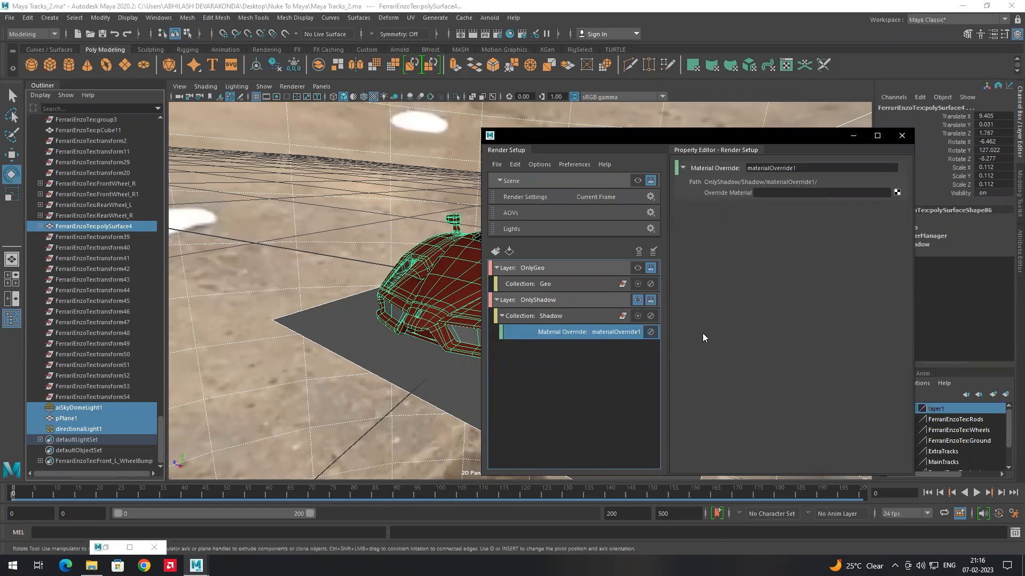
pyautogui.click(762, 193)
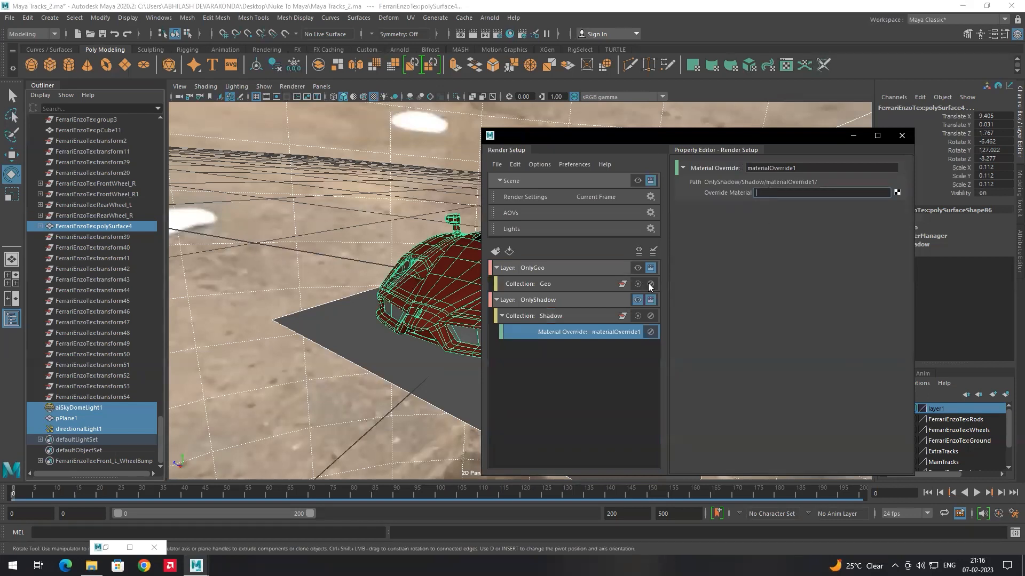
# - Open the ground plane's aiShadowMatte1 material attributes beside the Render Setup editor and copy the material's name
pyautogui.click(376, 333)
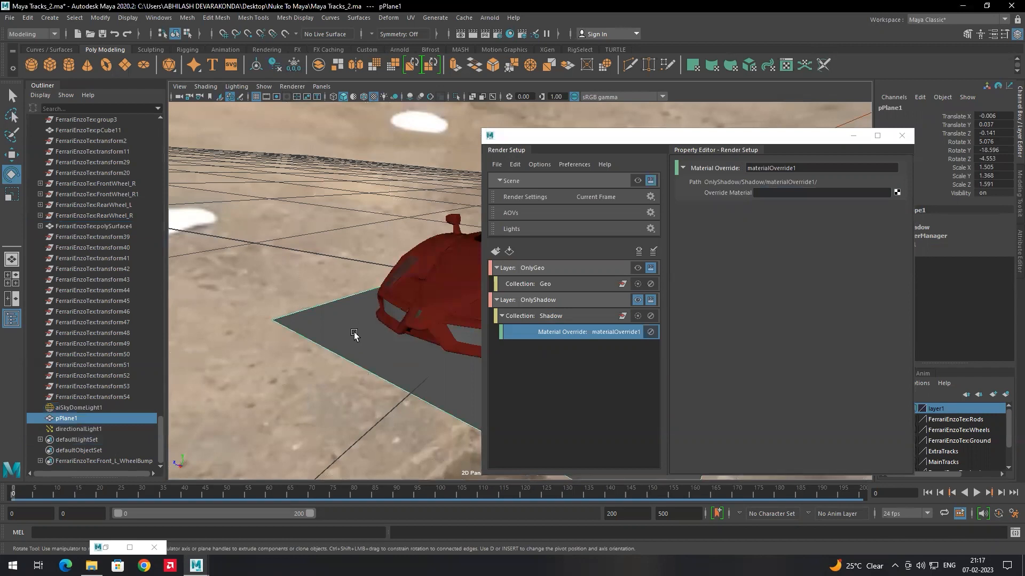
pyautogui.click(1013, 236)
pyautogui.moveTo(795, 138); pyautogui.dragTo(630, 133)
pyautogui.click(1006, 104)
pyautogui.click(1006, 105)
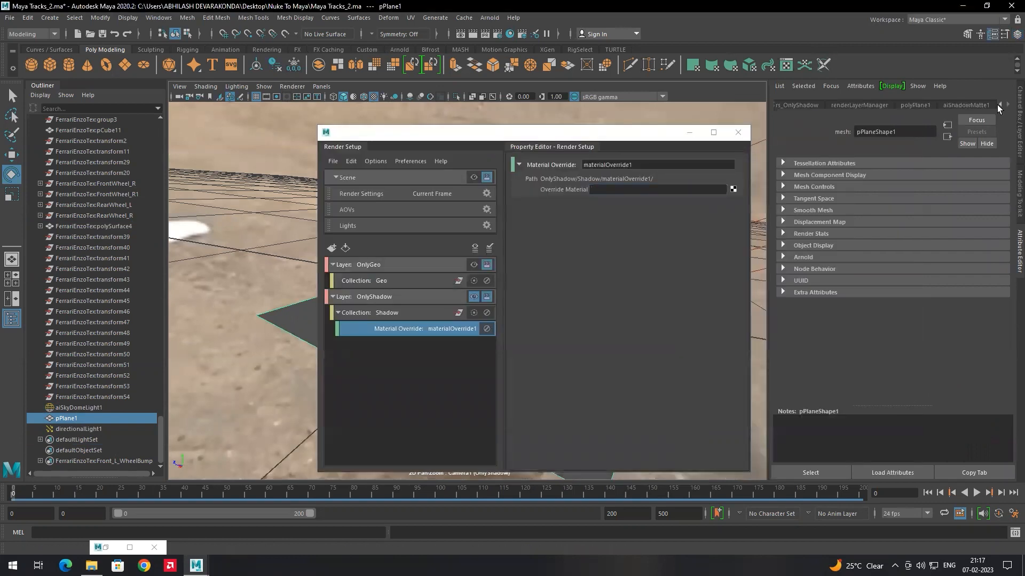
pyautogui.click(965, 106)
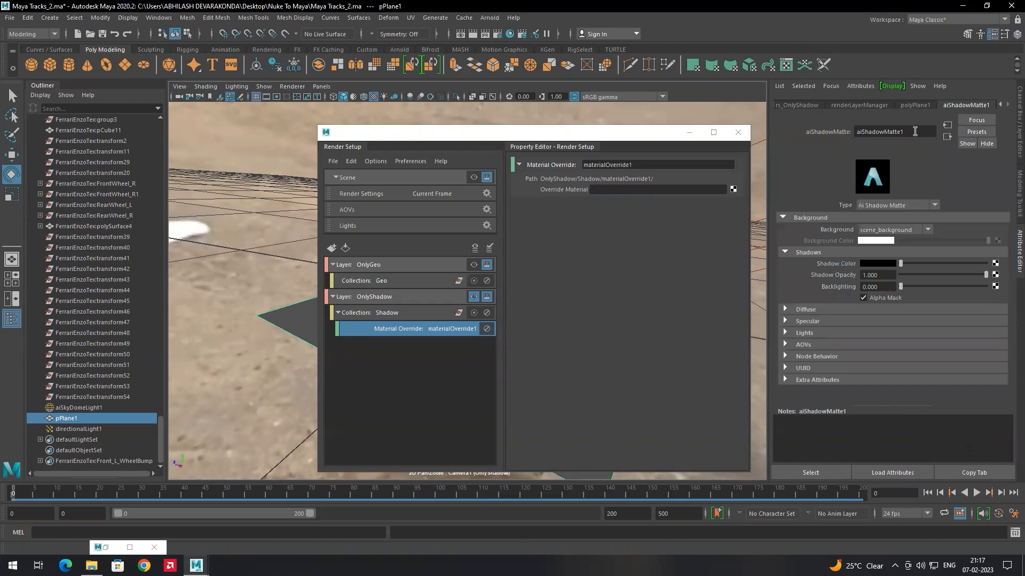
pyautogui.moveTo(914, 131); pyautogui.dragTo(851, 133)
pyautogui.hotkey('ctrl', 'c')
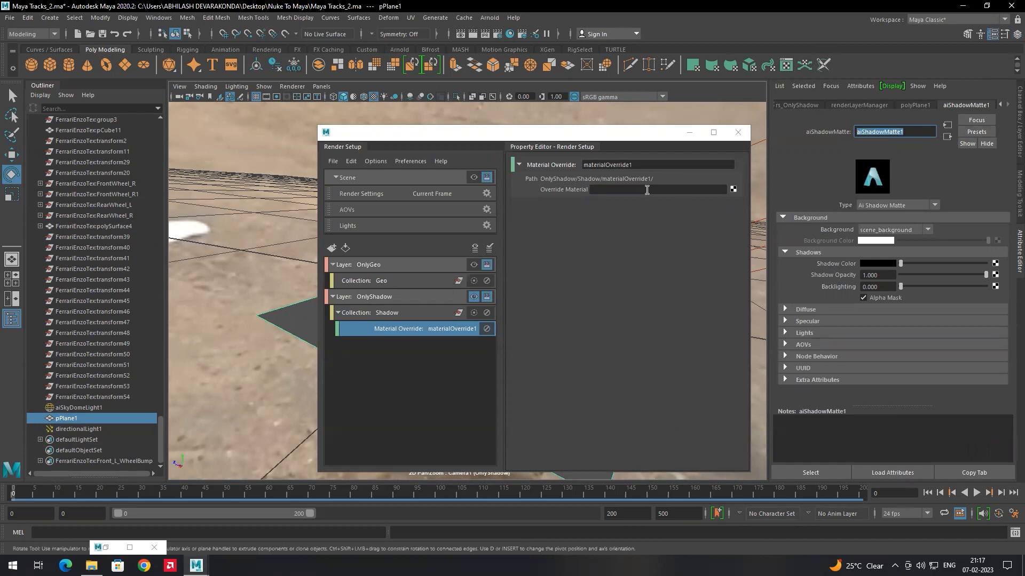
# - Set aiShadowMatte1 as the override material of the Shadow collection's material override
pyautogui.click(651, 190)
pyautogui.hotkey('ctrl', 'v')
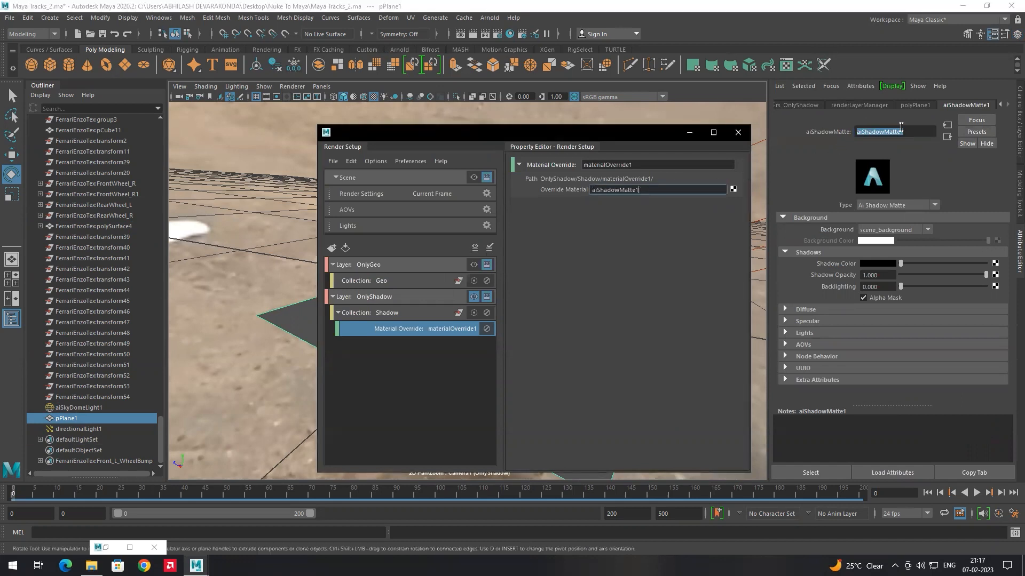
pyautogui.click(921, 132)
pyautogui.moveTo(912, 133); pyautogui.dragTo(836, 133)
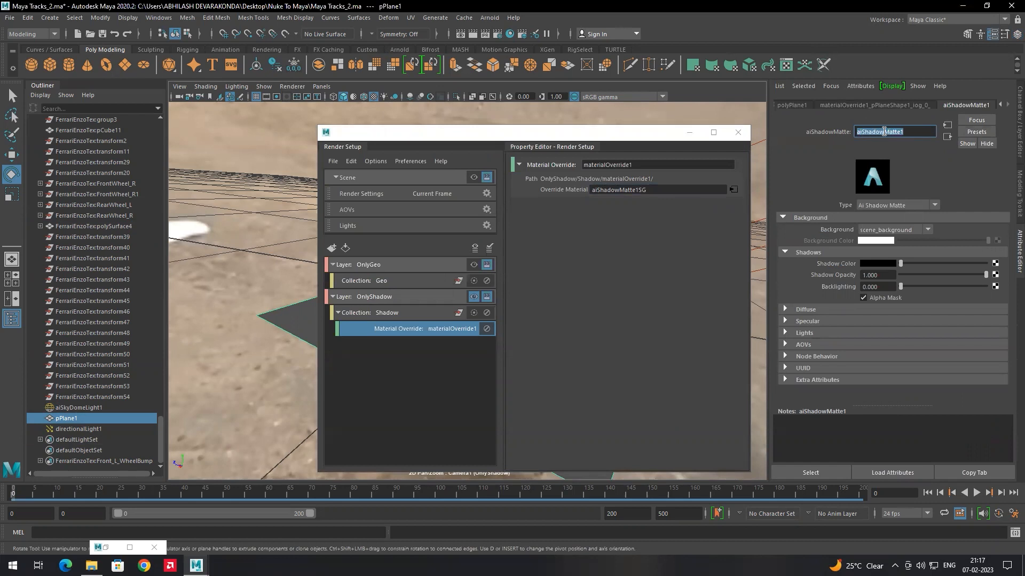
pyautogui.click(914, 131)
pyautogui.moveTo(917, 131)
pyautogui.mouseDown()
pyautogui.moveTo(868, 132)
pyautogui.moveTo(933, 138)
pyautogui.mouseUp()
pyautogui.click(660, 191)
pyautogui.click(426, 340)
pyautogui.click(409, 331)
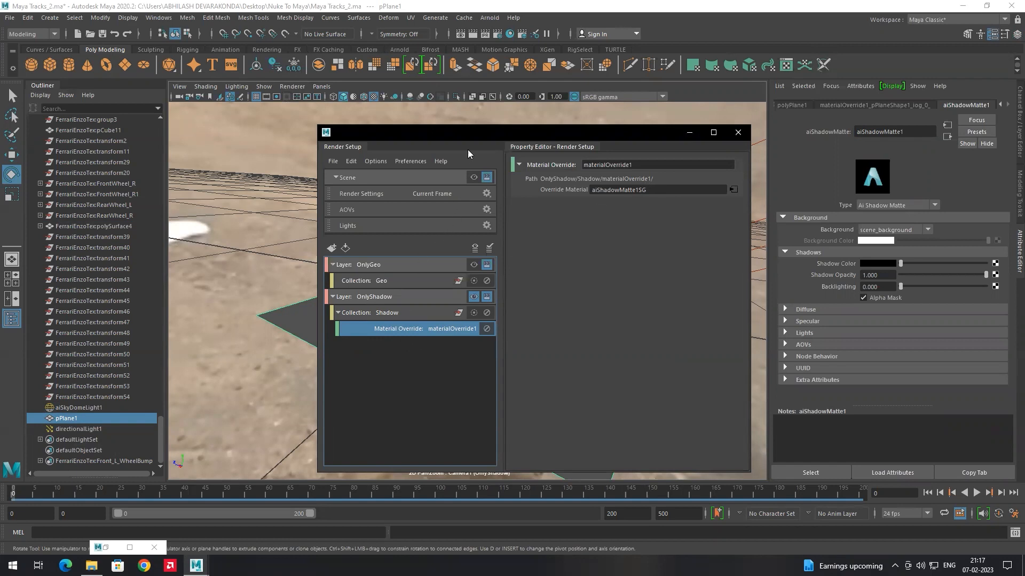
# - Move the Render Setup editor off the car and minimize it, render the OnlyShadow layer to check the shadow matte, and put the render away
pyautogui.moveTo(471, 135); pyautogui.dragTo(613, 142)
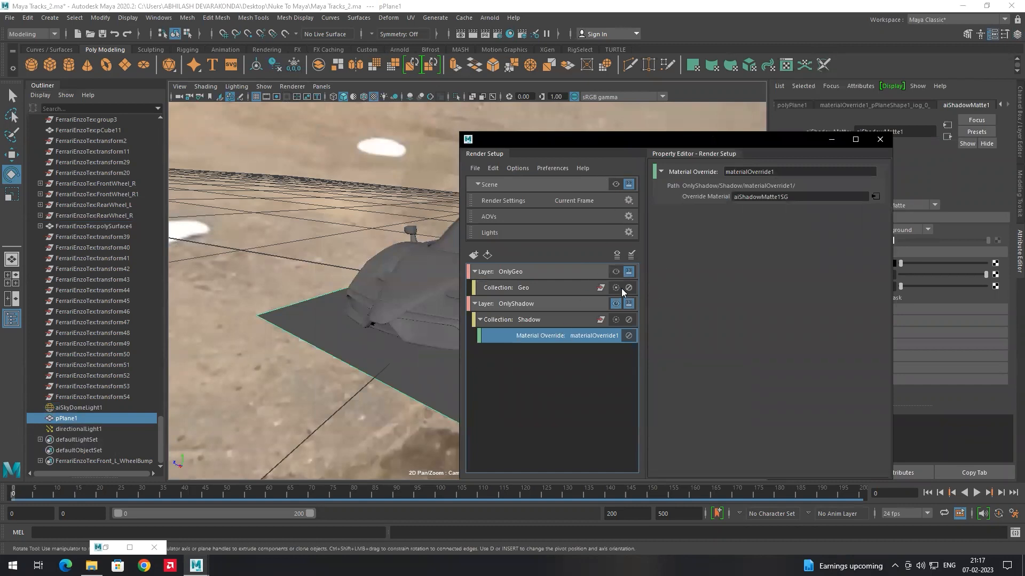
pyautogui.moveTo(627, 143); pyautogui.dragTo(763, 137)
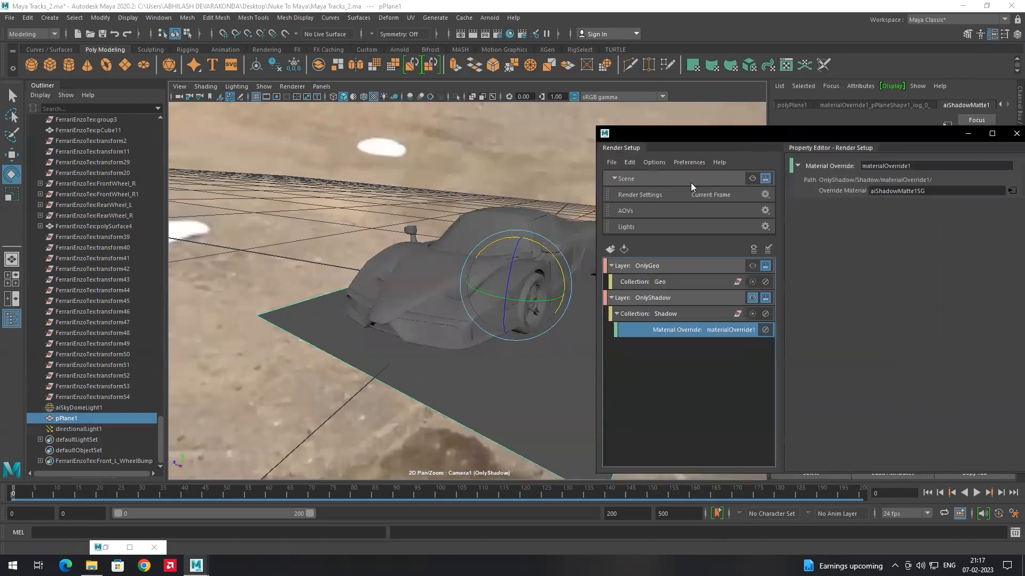
pyautogui.click(967, 135)
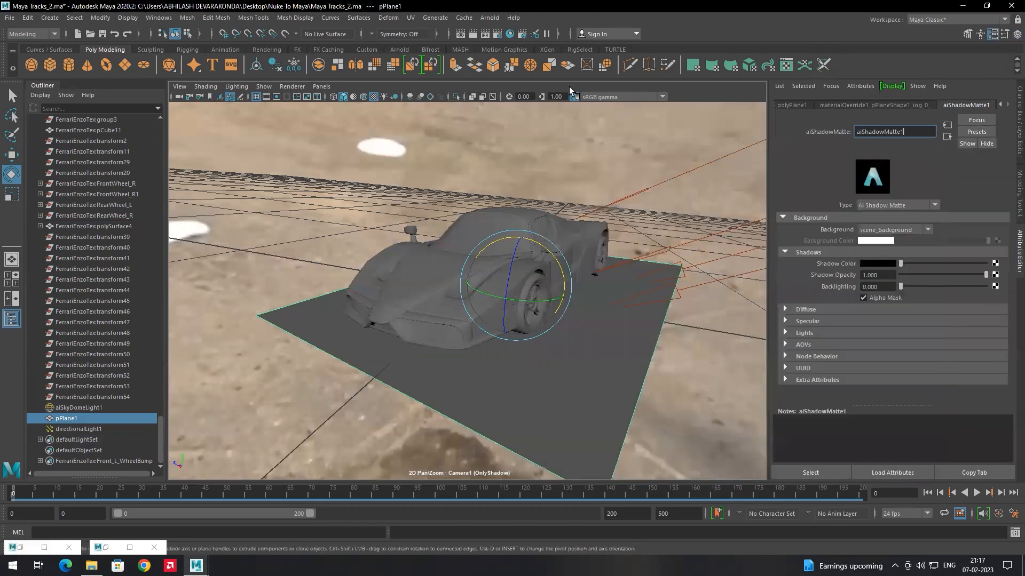
pyautogui.click(473, 33)
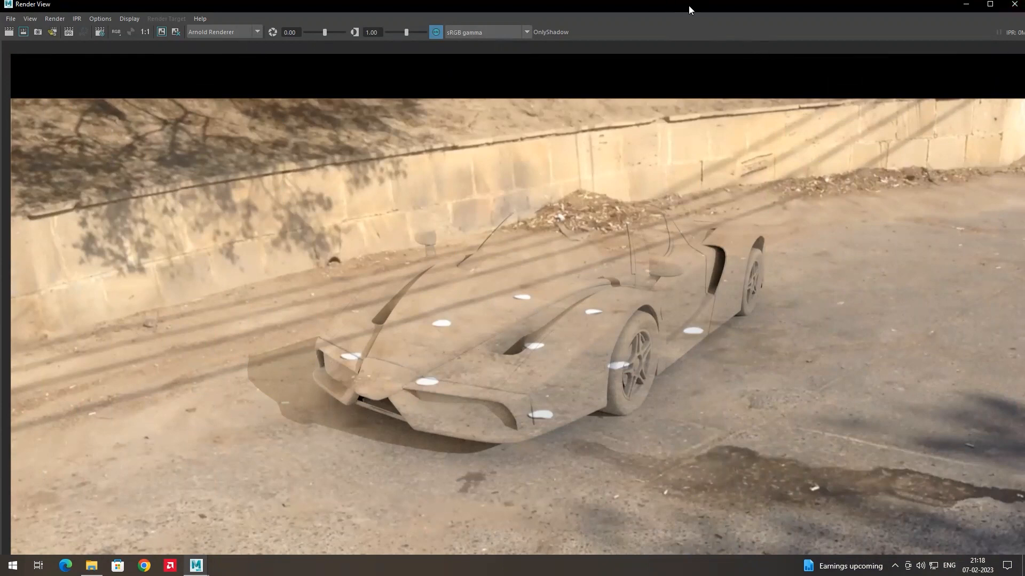
pyautogui.moveTo(690, 8); pyautogui.dragTo(897, 40)
pyautogui.click(915, 43)
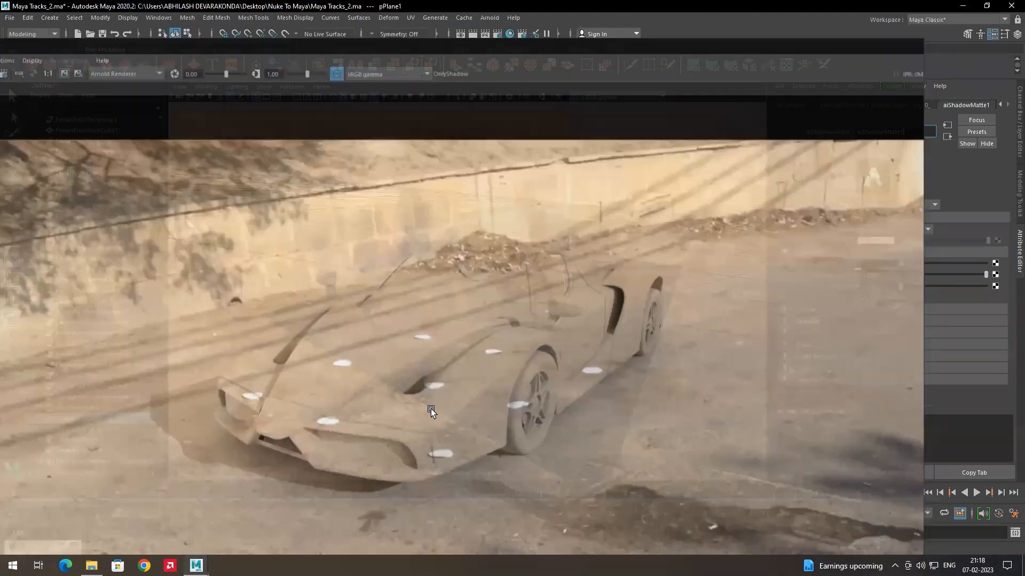
# - Reopen the Render Setup editor and compare the layers in the viewport by making OnlyGeo visible and switching back to OnlyShadow
pyautogui.click(522, 33)
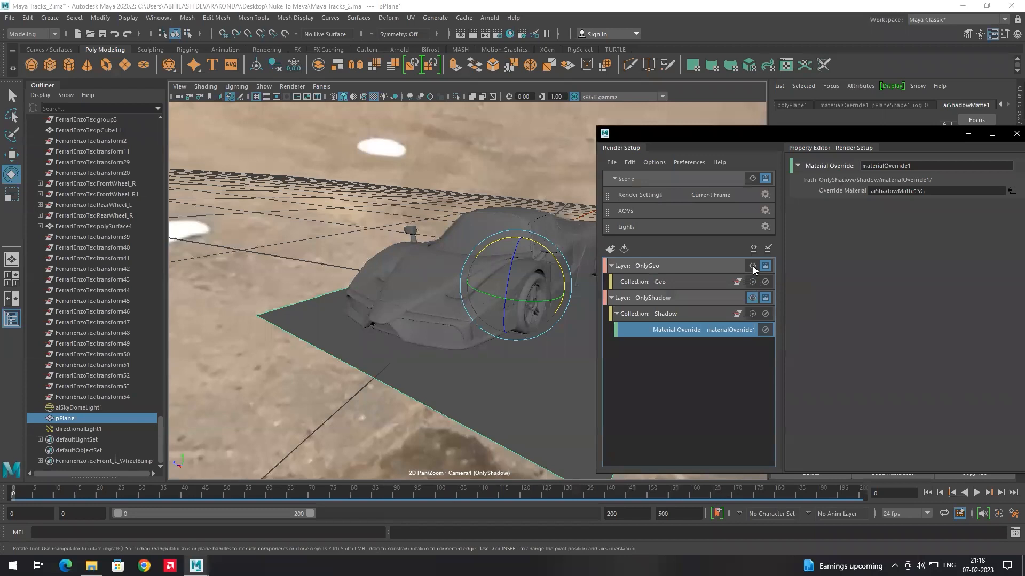
pyautogui.click(752, 265)
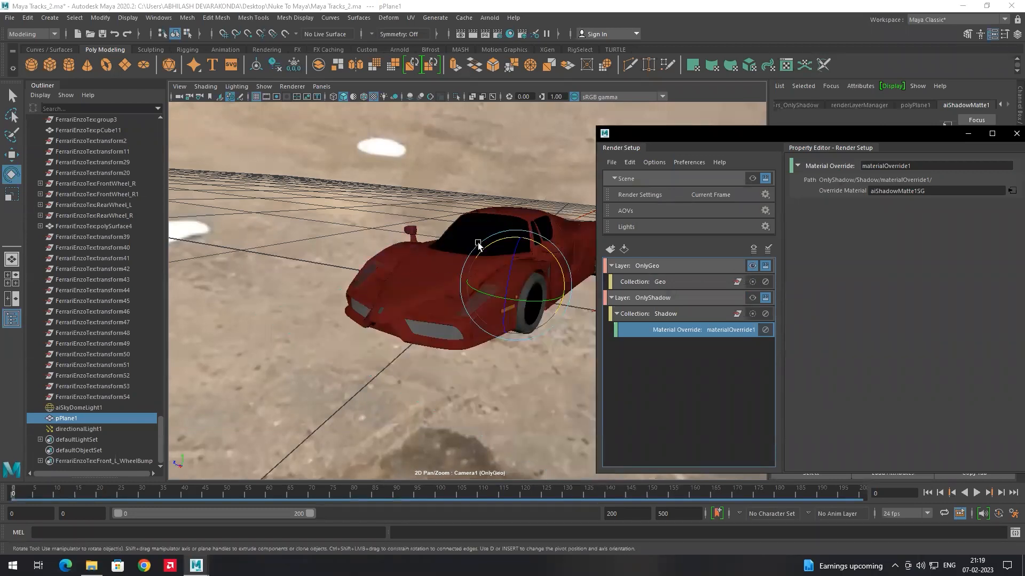
pyautogui.click(752, 298)
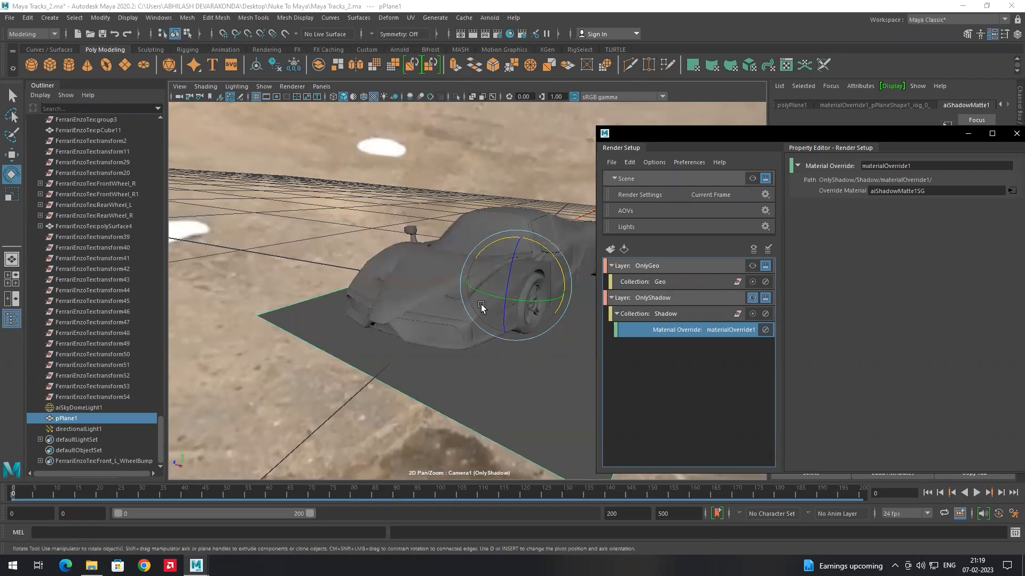